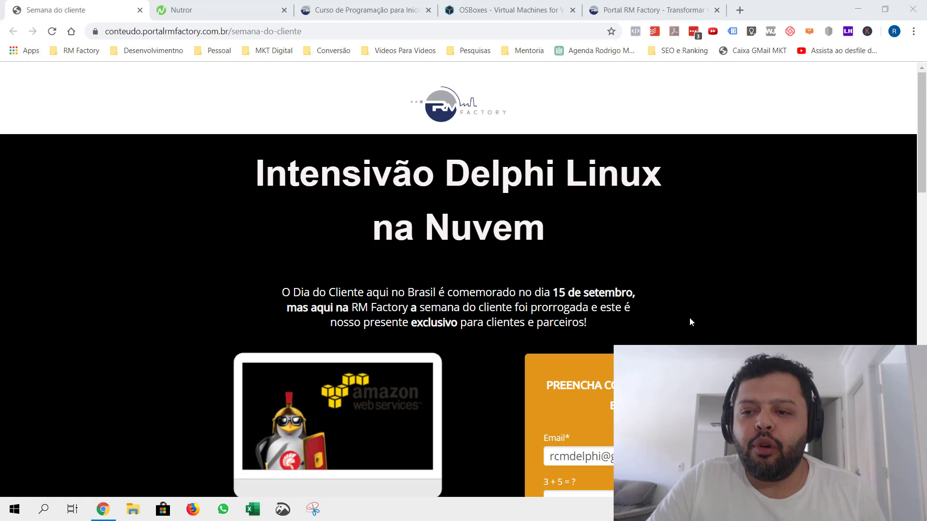
# Step: Examine the 23/09 to 27/09 lesson schedule on the Intensivão Delphi Linux na Nuvem page
pyautogui.scroll(-15, 697, 303)
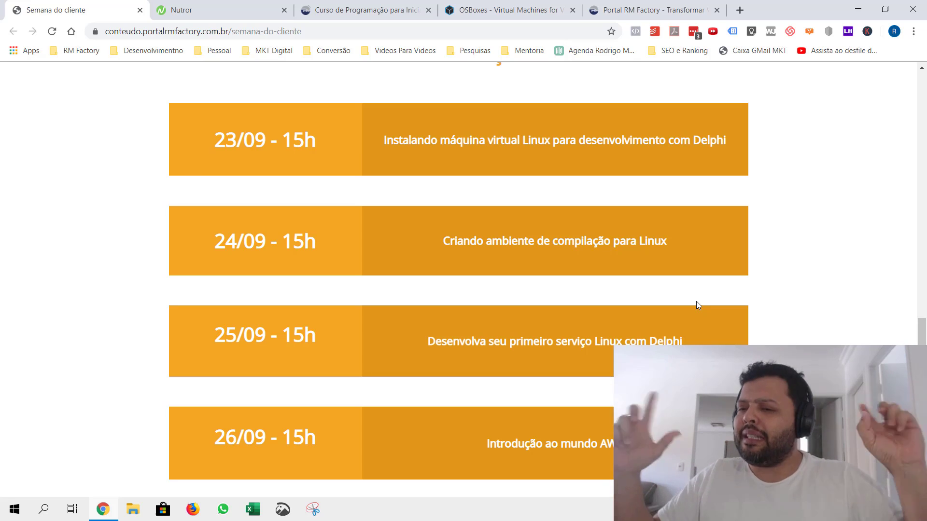
pyautogui.scroll(-1, 696, 301)
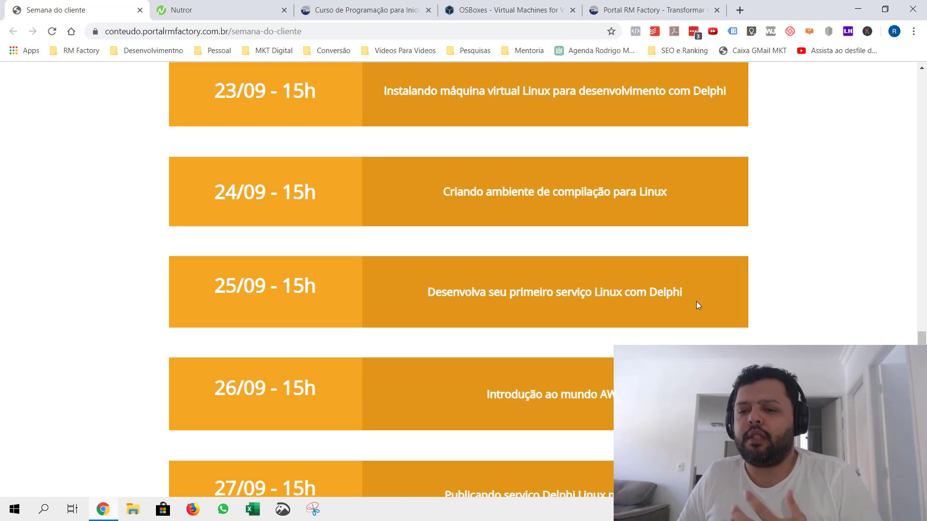
pyautogui.scroll(-2, 699, 305)
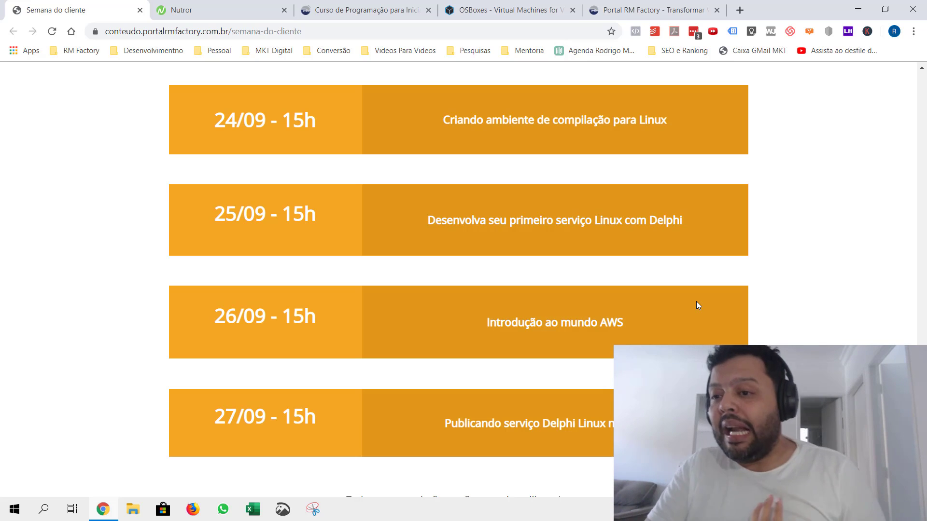
pyautogui.press('Home')
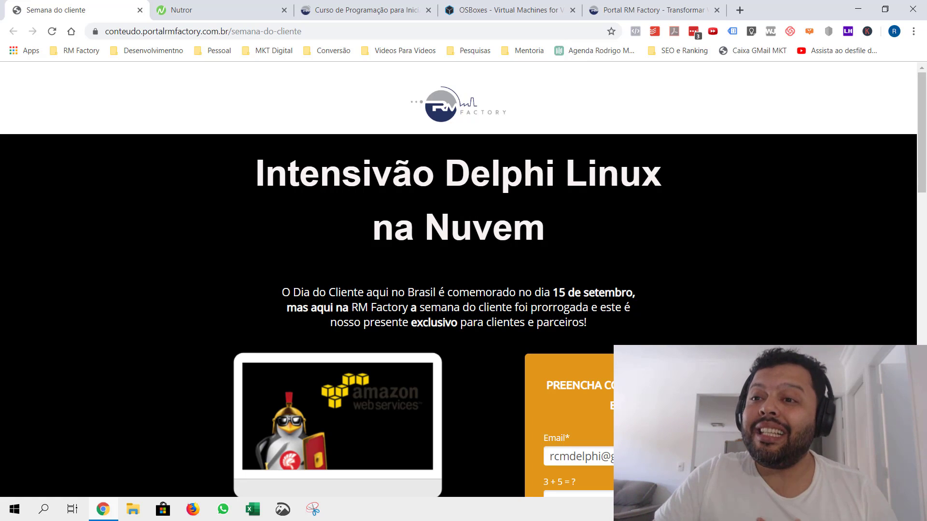
# Step: Look through the discounted courses by category on the Portal RM Factory site and return to the Semana do cliente page
pyautogui.click(613, 13)
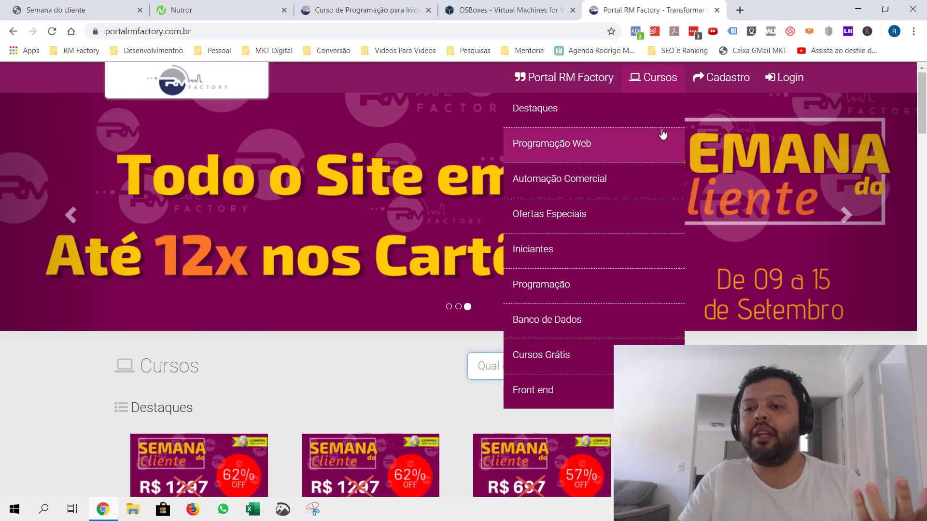
pyautogui.click(448, 307)
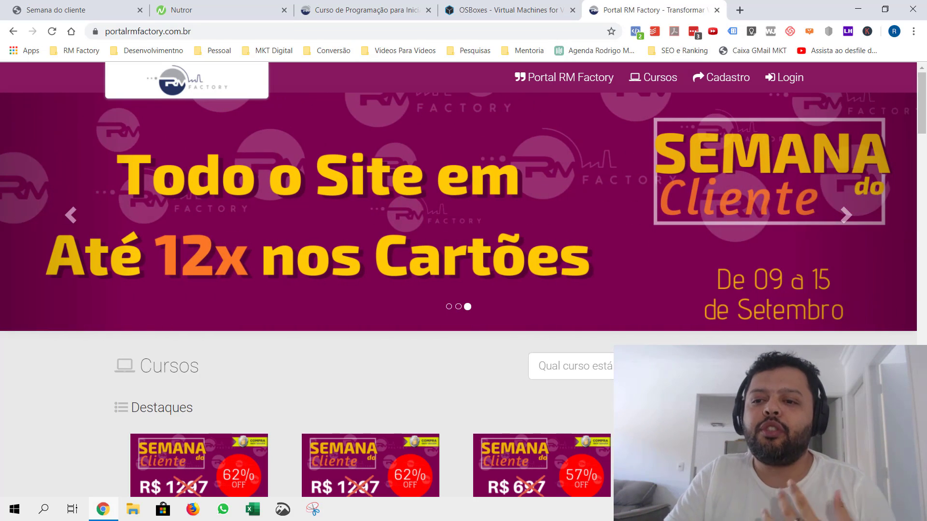
pyautogui.scroll(-6, 713, 231)
pyautogui.scroll(-15, 713, 232)
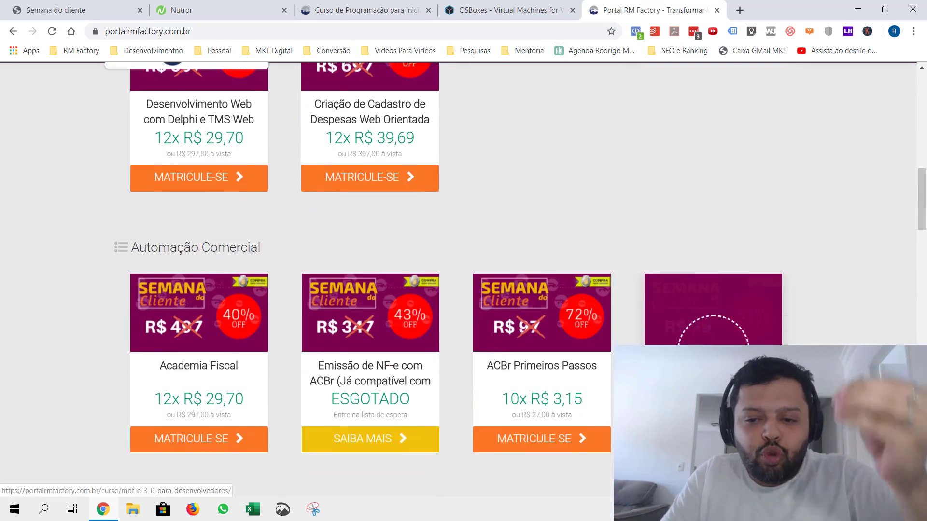
pyautogui.scroll(-7, 458, 280)
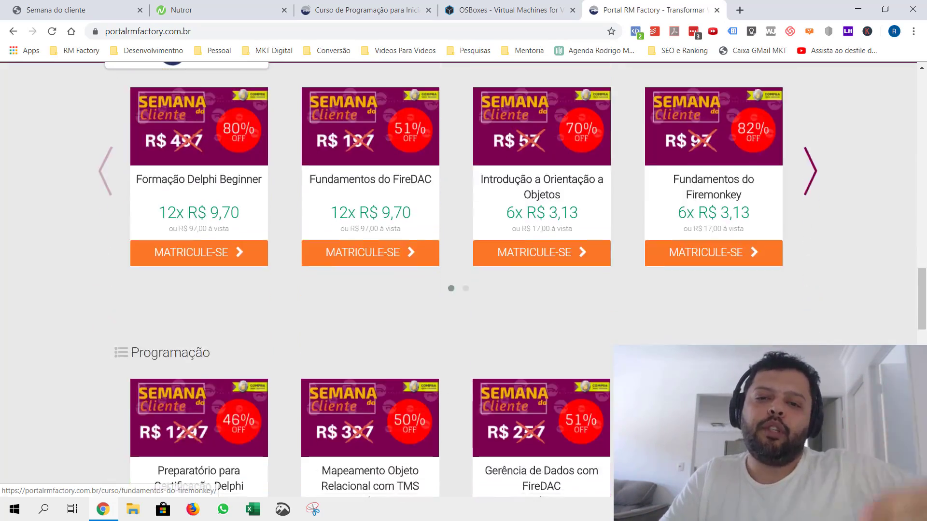
pyautogui.scroll(6, 459, 280)
pyautogui.scroll(20, 713, 318)
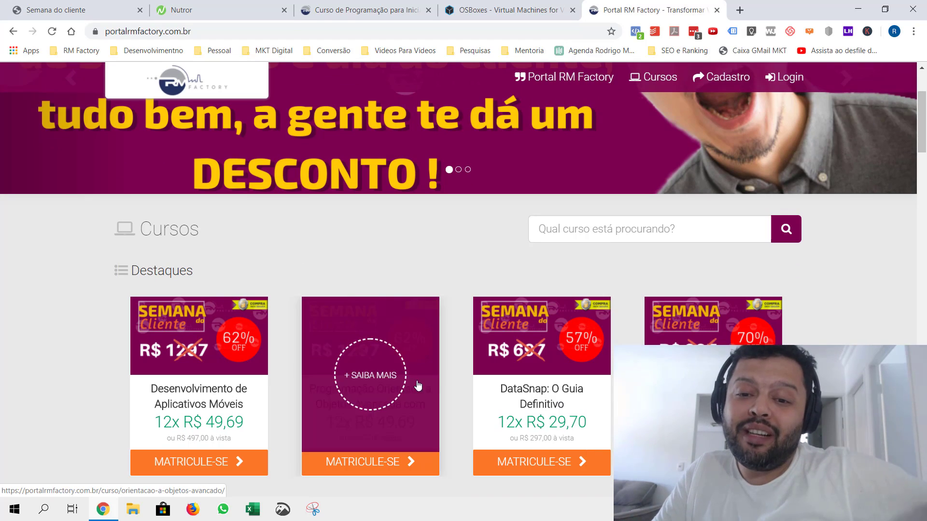
pyautogui.scroll(3, 459, 408)
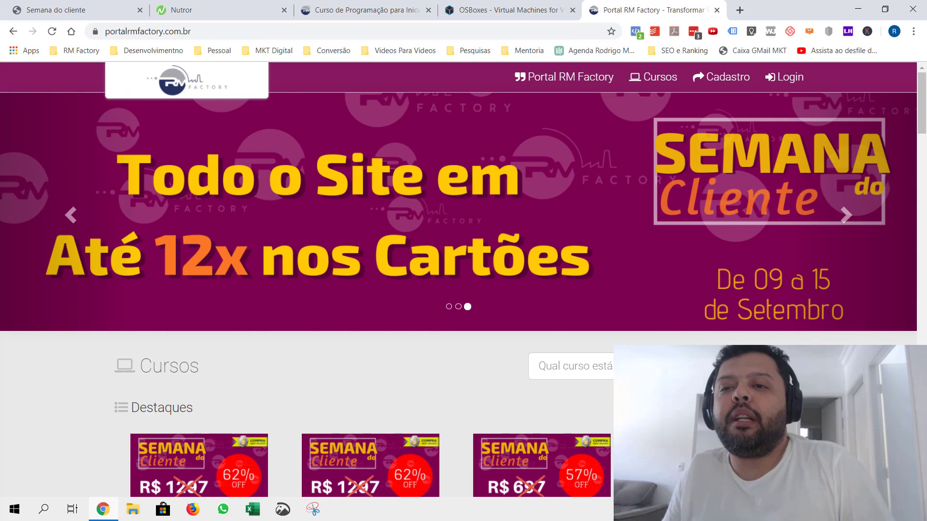
pyautogui.click(109, 2)
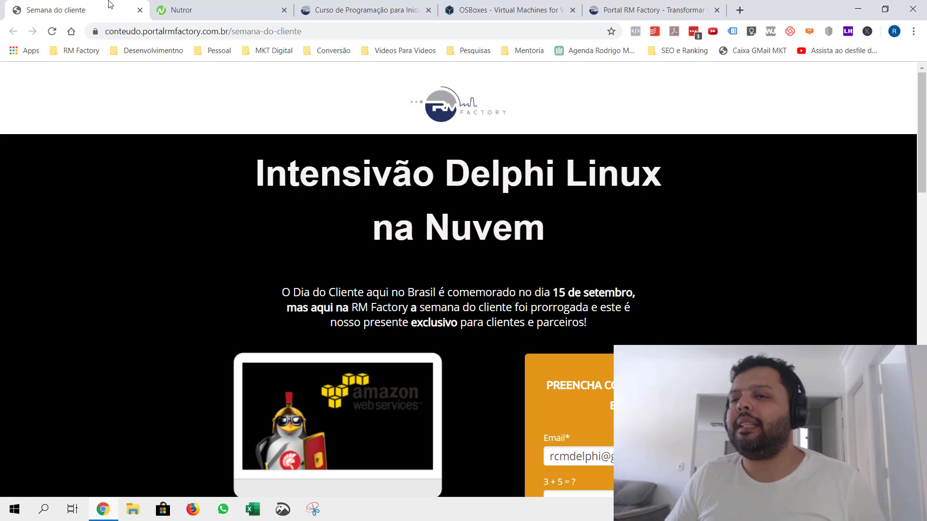
# Step: Browse the Codeflix episodes in the Nutror showcase, from Programação through Diversos to Conheça Também
pyautogui.click(261, 10)
pyautogui.scroll(-2, 264, 212)
pyautogui.scroll(-10, 265, 213)
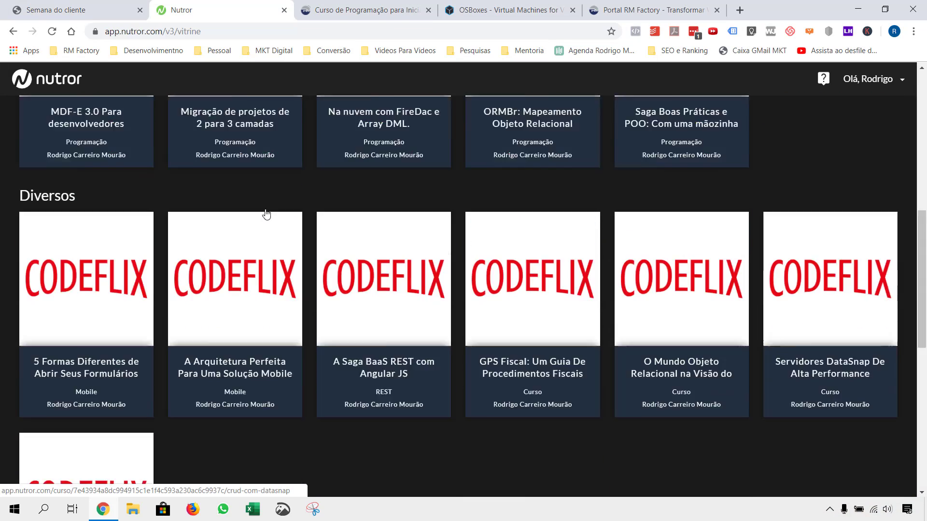
pyautogui.scroll(15, 265, 213)
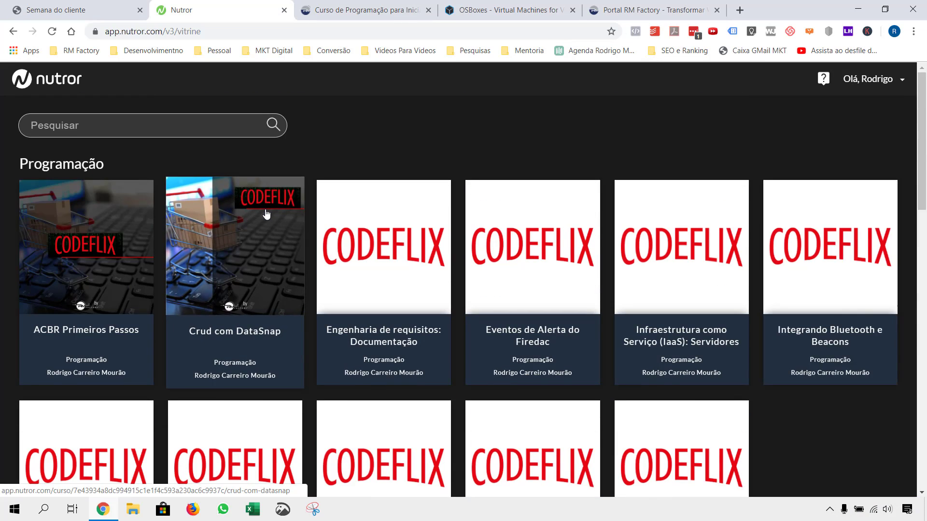
pyautogui.scroll(-10, 265, 213)
pyautogui.scroll(-2, 266, 212)
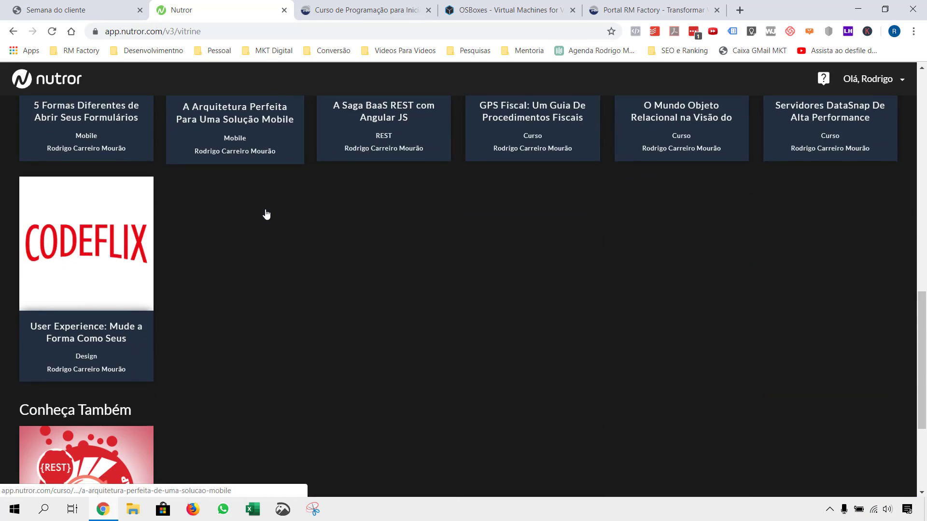
pyautogui.scroll(12, 266, 213)
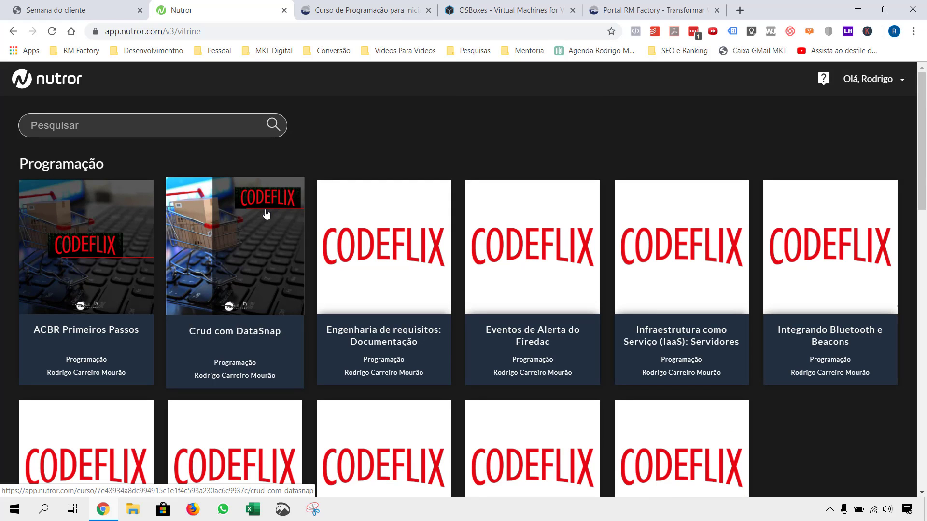
pyautogui.scroll(-4, 647, 270)
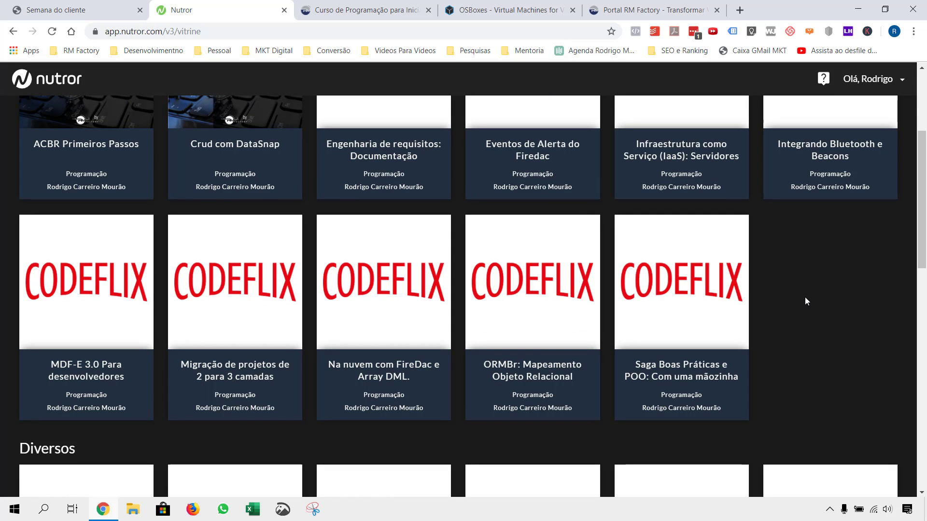
pyautogui.scroll(-9, 805, 301)
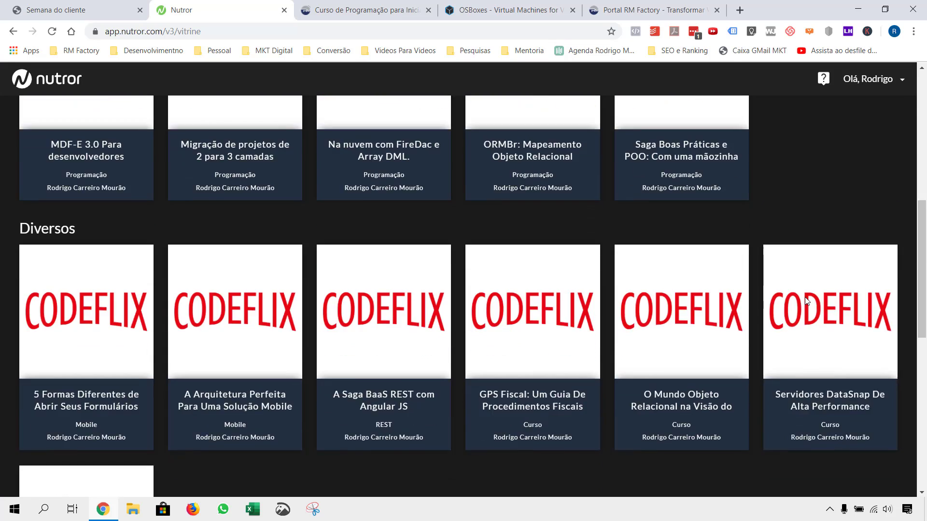
pyautogui.scroll(9, 805, 301)
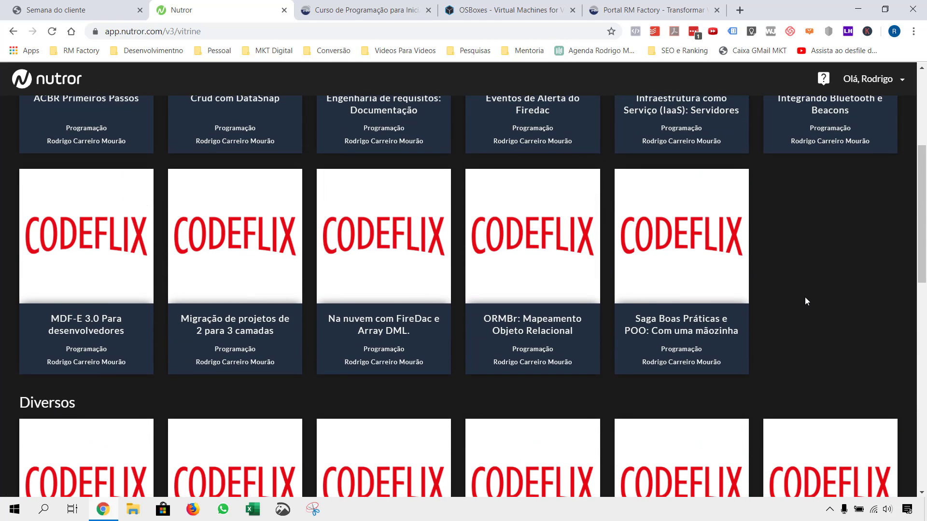
pyautogui.scroll(5, 805, 301)
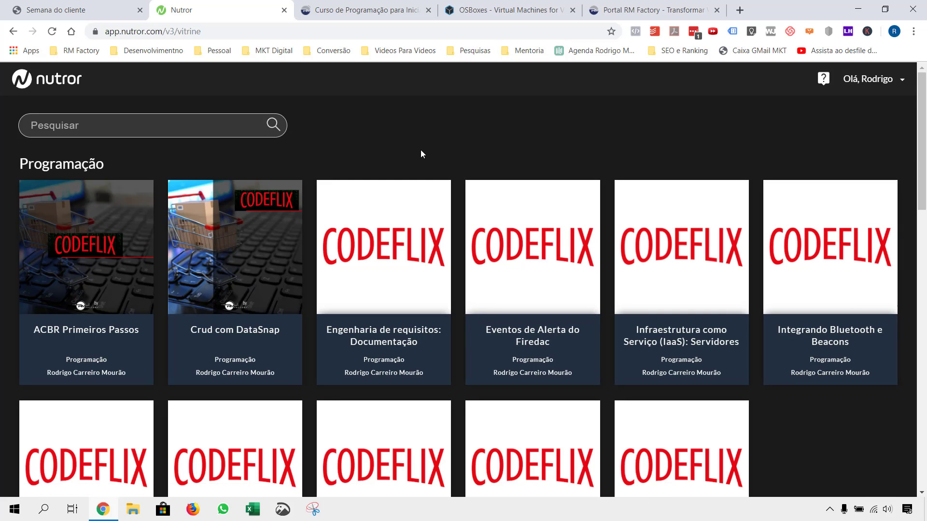
pyautogui.scroll(-7, 420, 151)
pyautogui.scroll(-11, 420, 152)
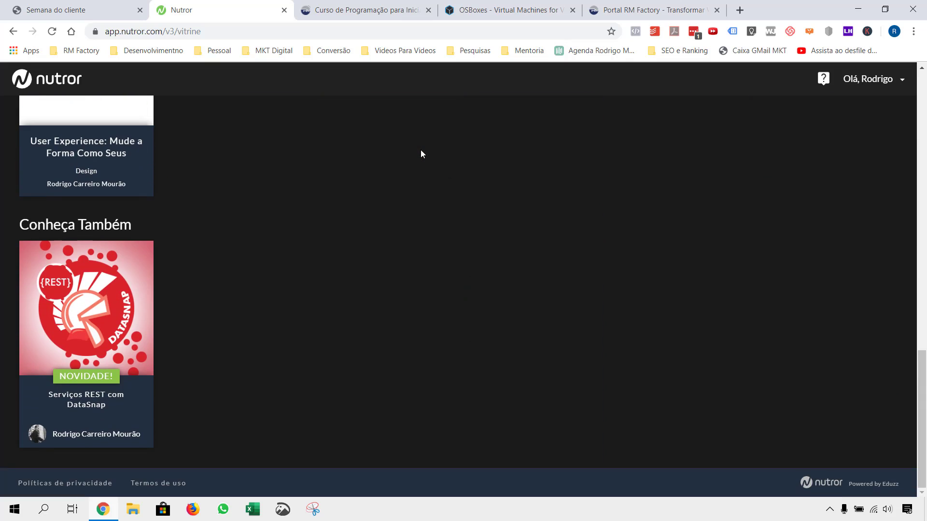
# Step: Open the Codeflix landing page and review its overview of the seven knowledge areas
pyautogui.click(363, 7)
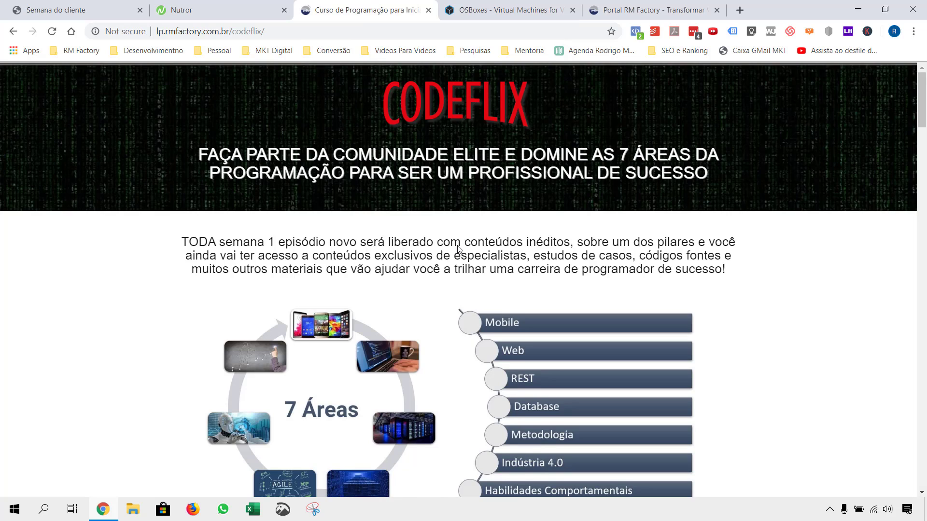
pyautogui.scroll(-1, 459, 248)
pyautogui.scroll(-1, 427, 226)
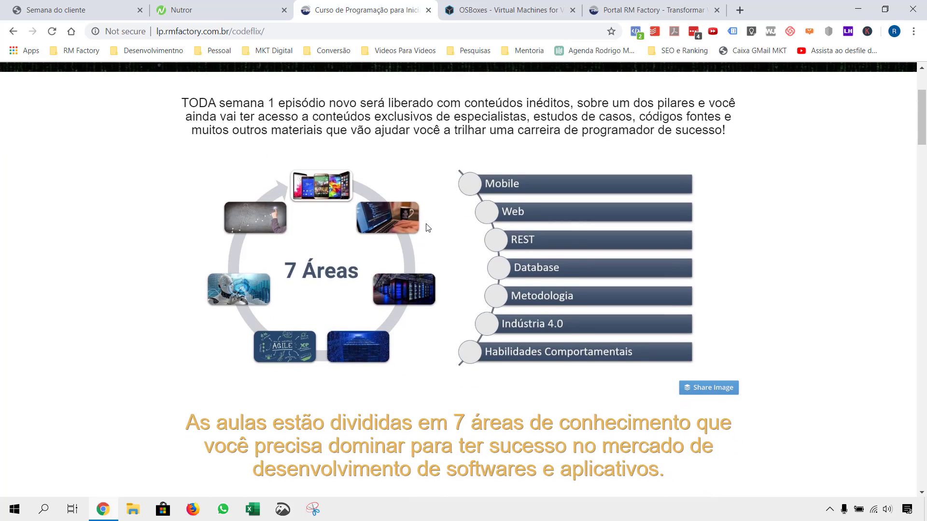
pyautogui.scroll(-2, 427, 227)
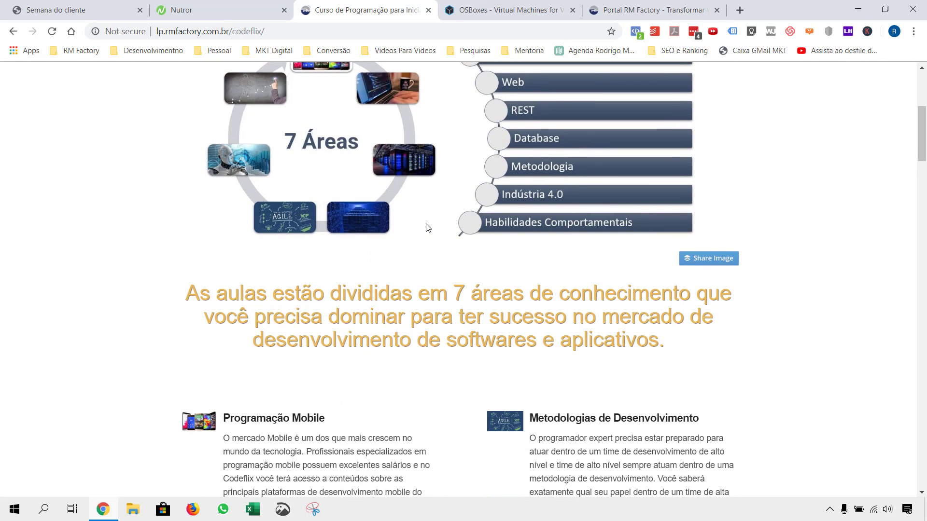
pyautogui.scroll(4, 427, 227)
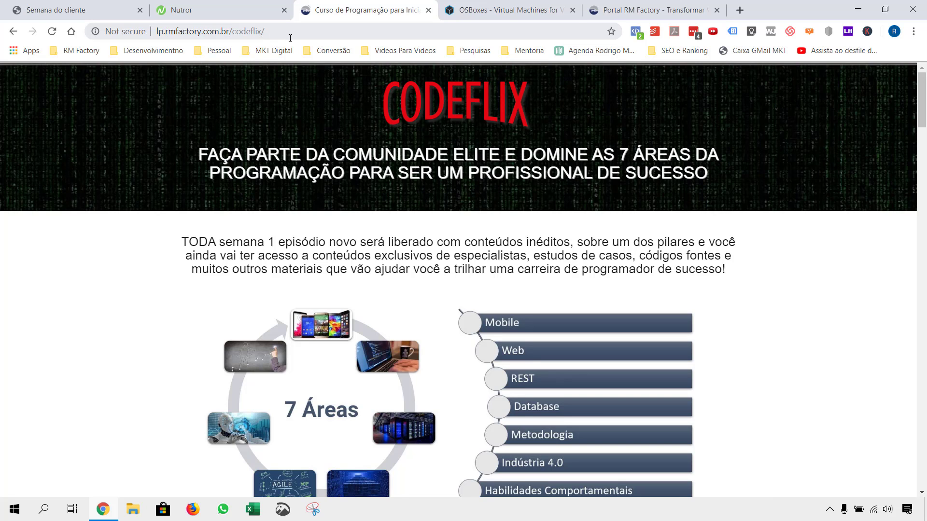
# Step: Examine the Codeflix annual plan offer and the deadline of its second-batch promotional price
pyautogui.scroll(-20, 546, 222)
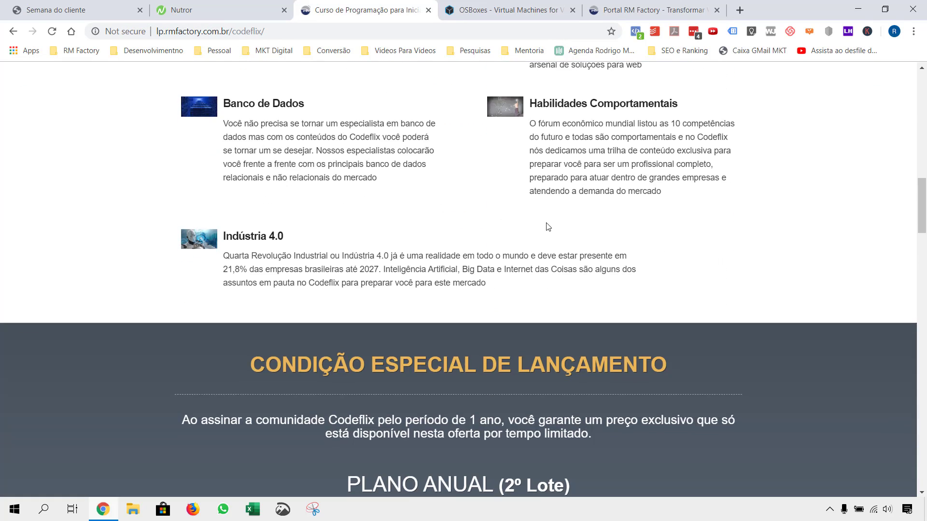
pyautogui.scroll(-3, 546, 226)
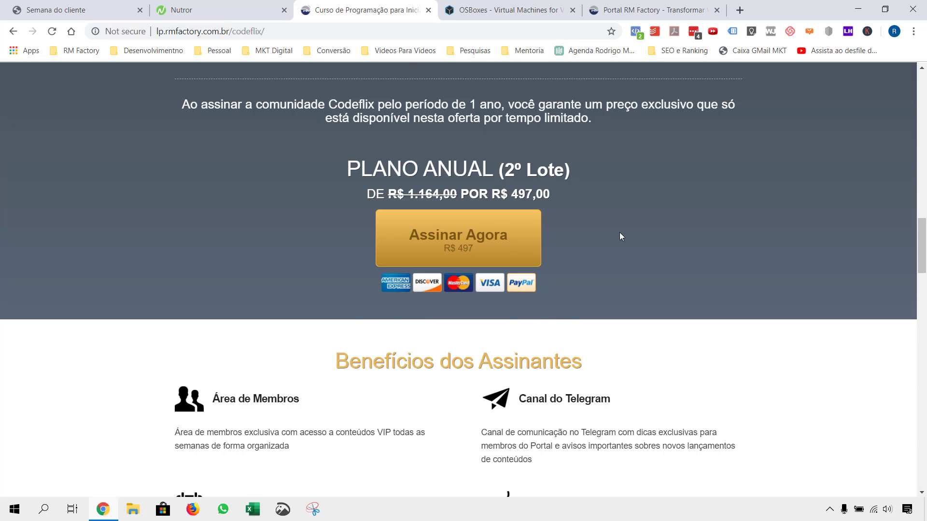
pyautogui.scroll(-20, 620, 233)
pyautogui.scroll(-6, 621, 236)
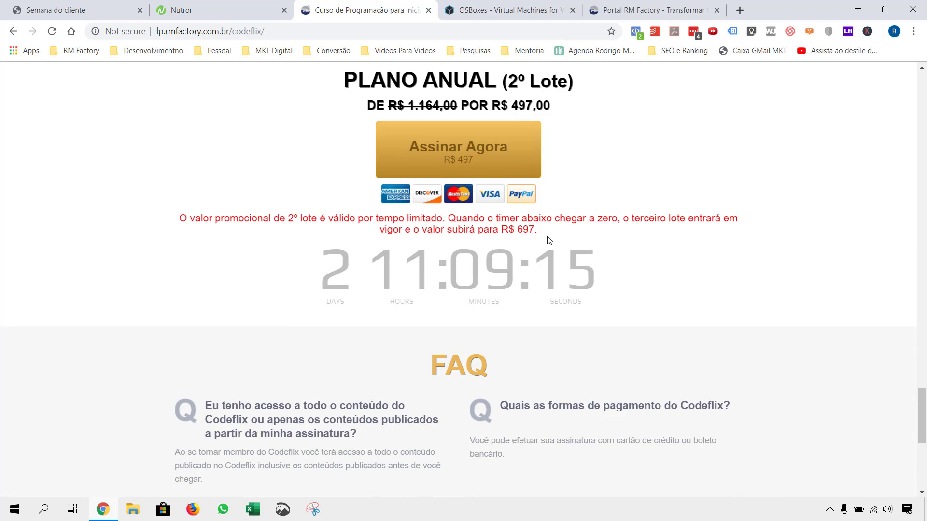
pyautogui.moveTo(547, 234); pyautogui.dragTo(523, 229)
pyautogui.click(523, 229)
pyautogui.press('Home')
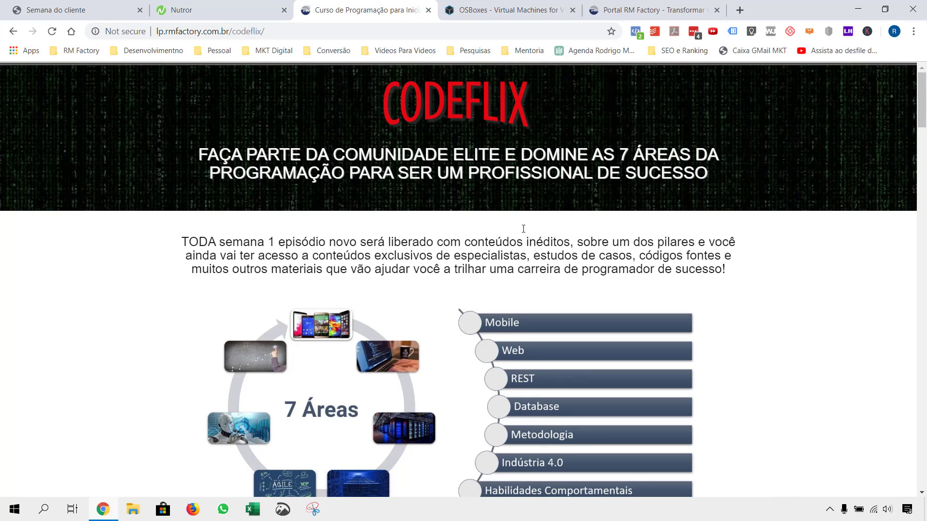
# Step: Review the subscriber benefits on the Codeflix page and return to the Semana do cliente page
pyautogui.scroll(-20, 523, 228)
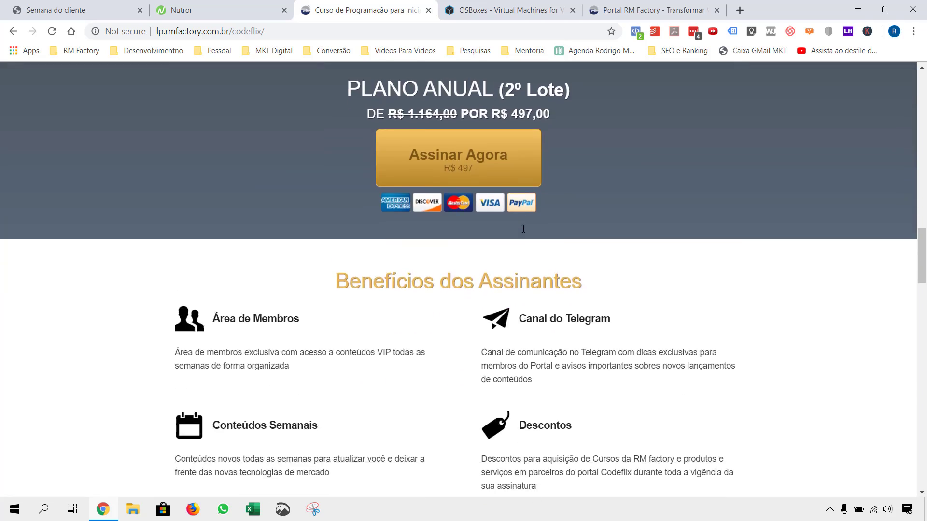
pyautogui.scroll(11, 523, 229)
pyautogui.click(63, 8)
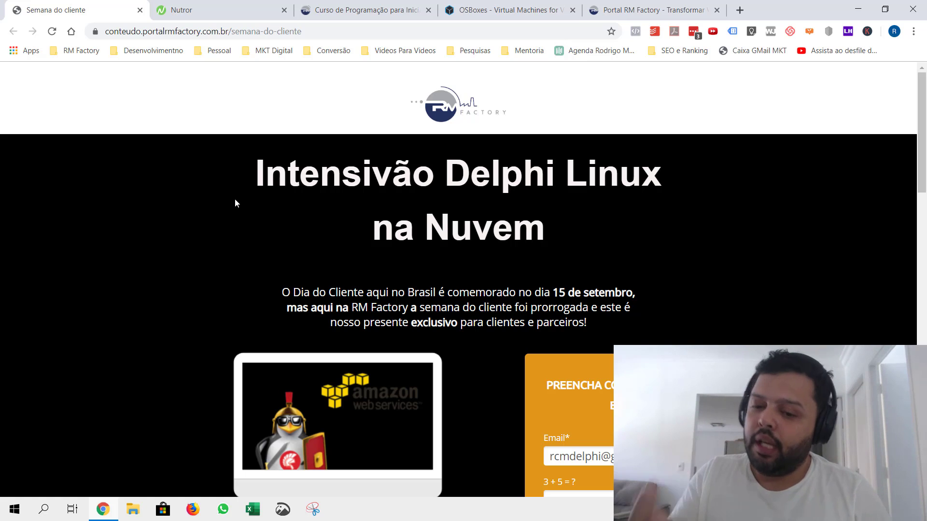
# Step: Search the computer for "virtua" and launch Oracle VM VirtualBox
pyautogui.press('super+s')
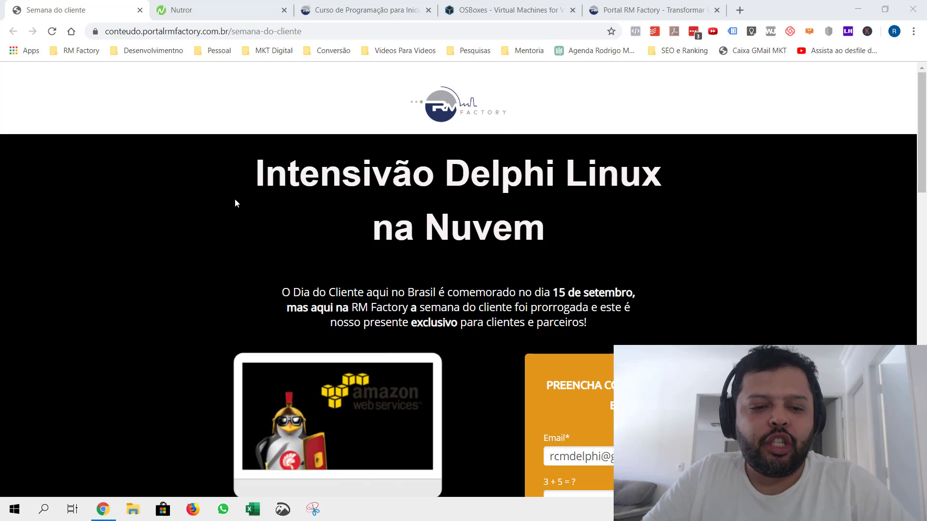
pyautogui.write('virtua')
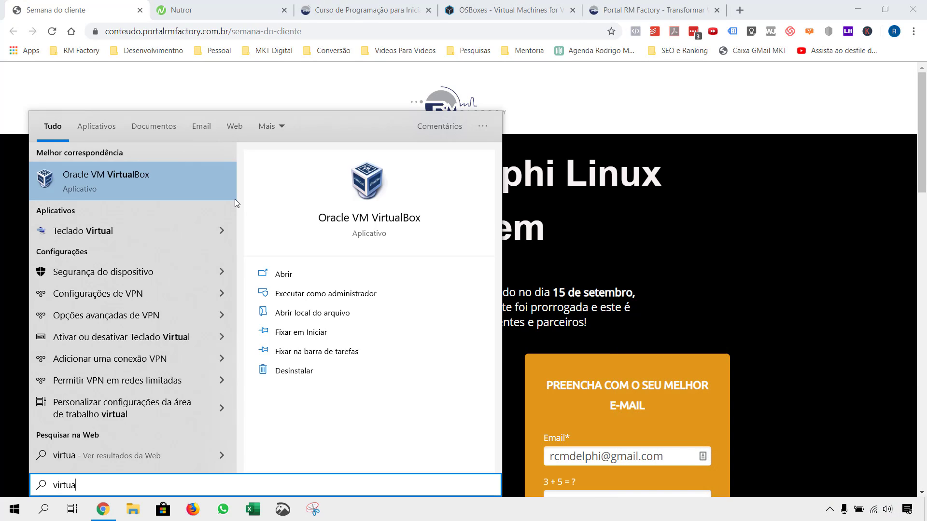
pyautogui.press('Return')
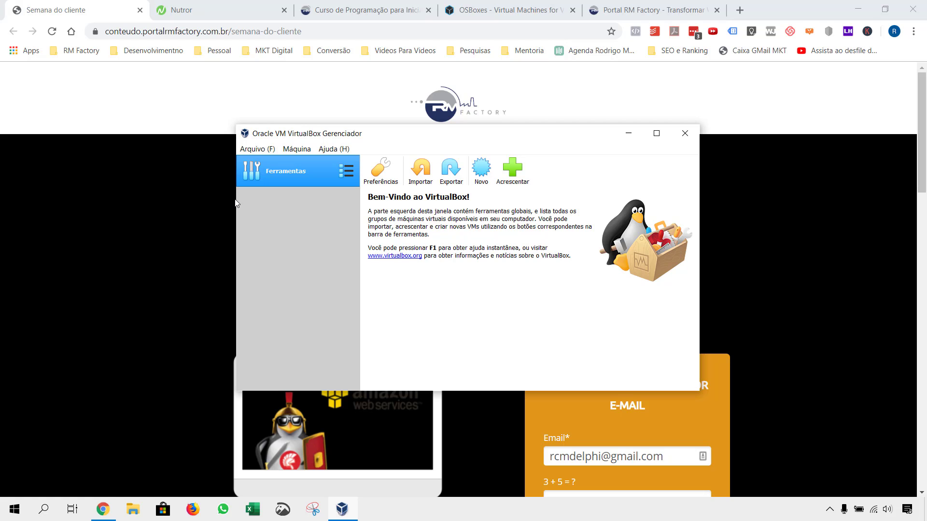
# Step: Switch back to the browser, show the OSBoxes site and highlight its address osboxes.org
pyautogui.click(495, 7)
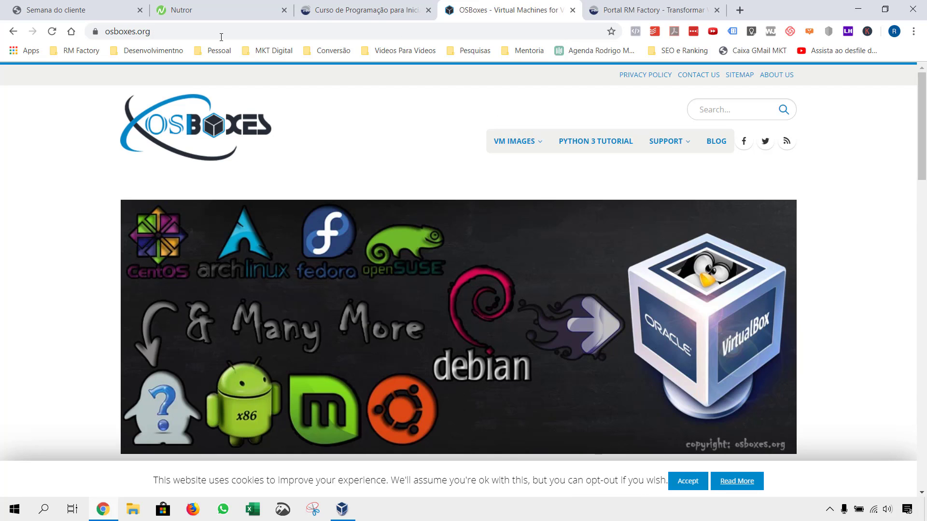
pyautogui.click(180, 31)
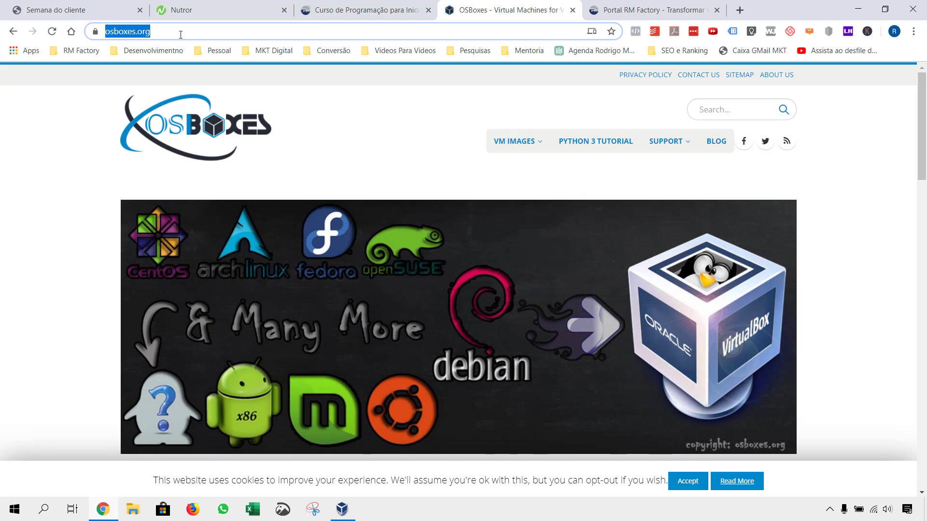
# Step: Search the web for "docwiki embarcadero" in a new browser tab and open the Embarcadero DocWiki site
pyautogui.click(739, 10)
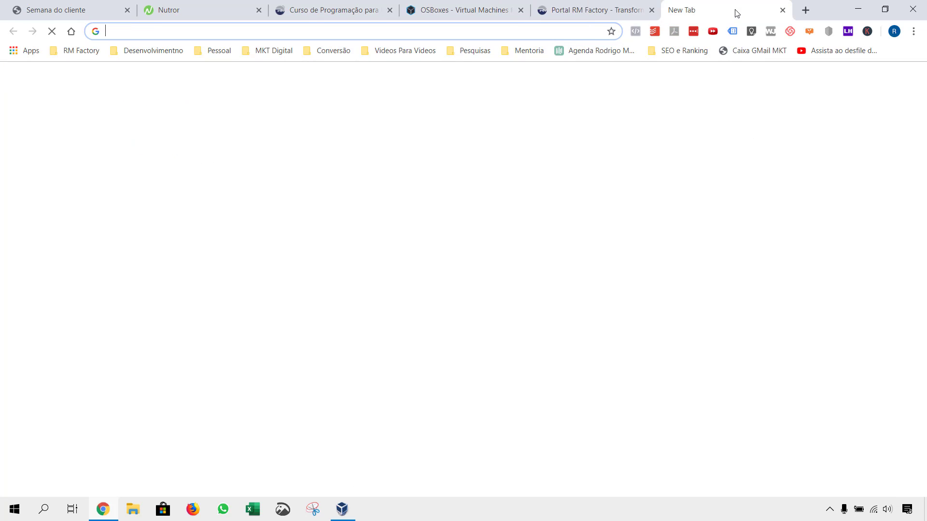
pyautogui.write('doc')
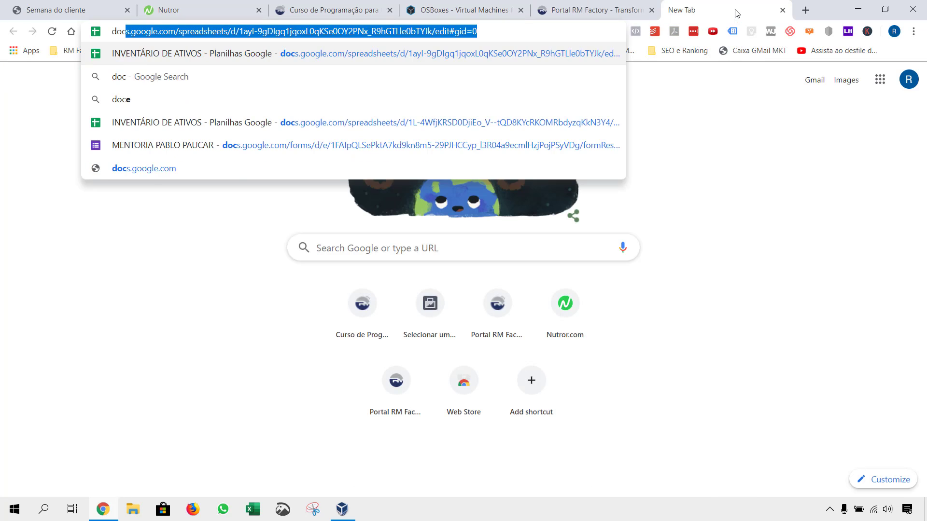
pyautogui.write('wi')
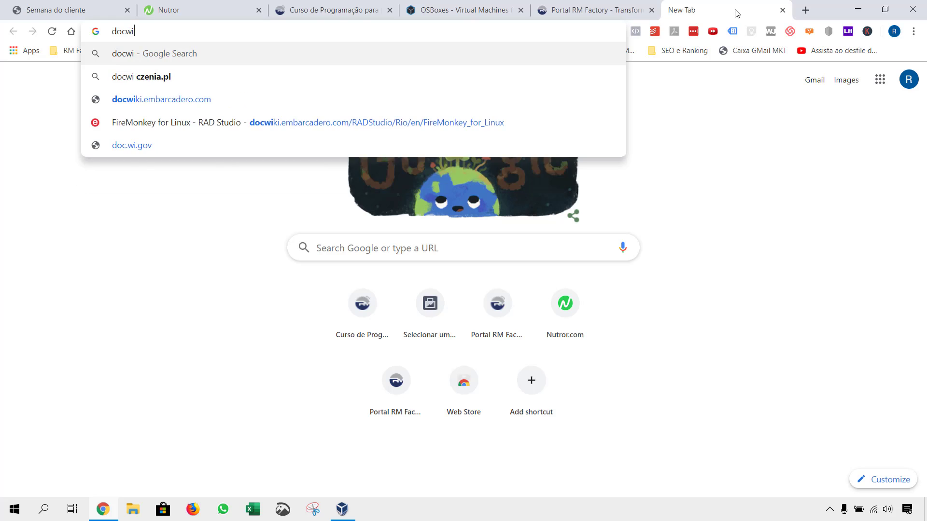
pyautogui.write('ki embar')
pyautogui.press('Down')
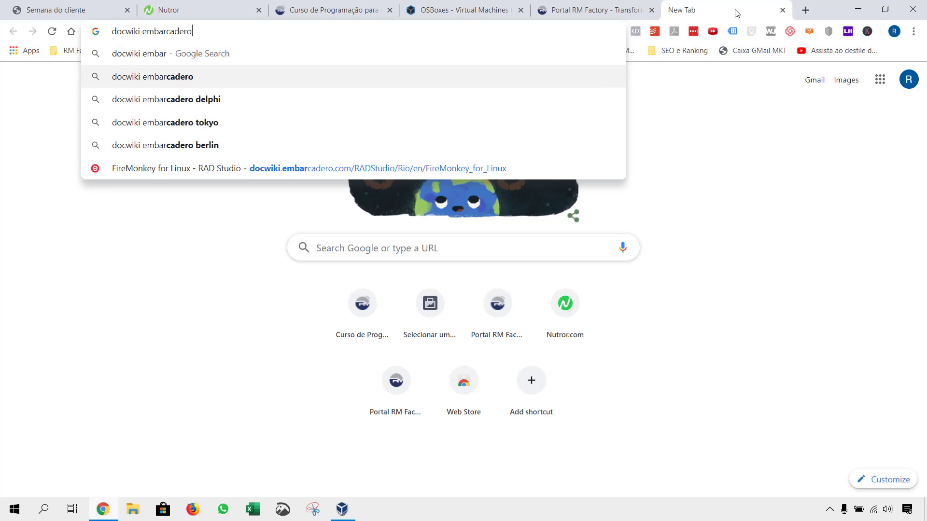
pyautogui.press('Return')
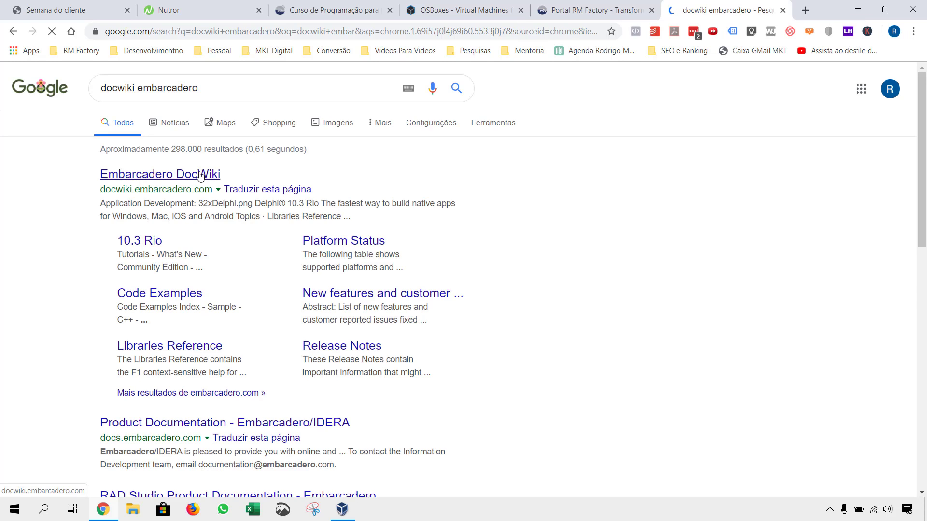
pyautogui.click(200, 175)
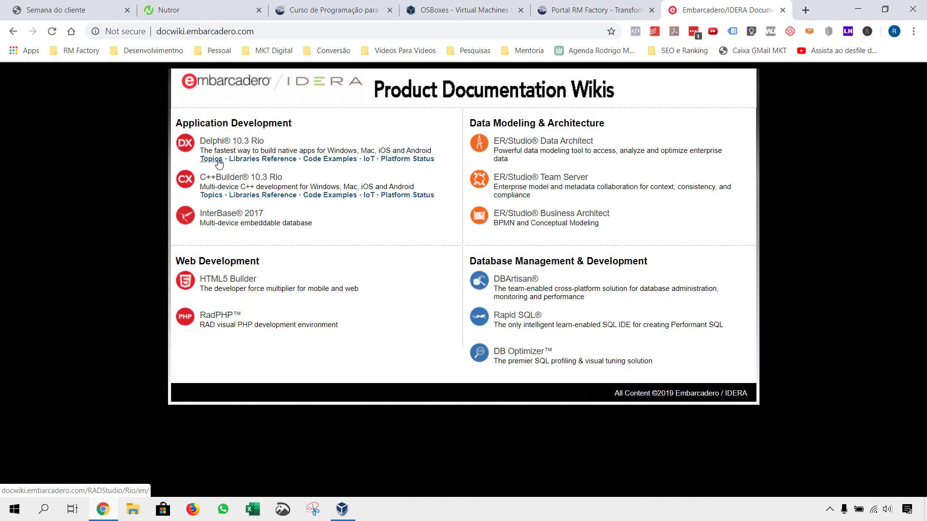
# Step: Open the Delphi 10.3 Rio topics and skim the What's New page of the RAD Studio help
pyautogui.click(218, 160)
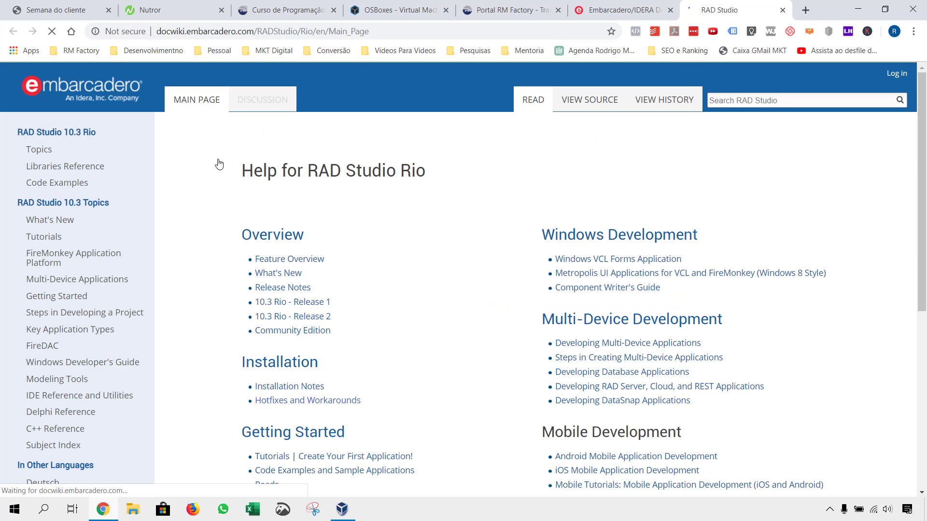
pyautogui.click(68, 219)
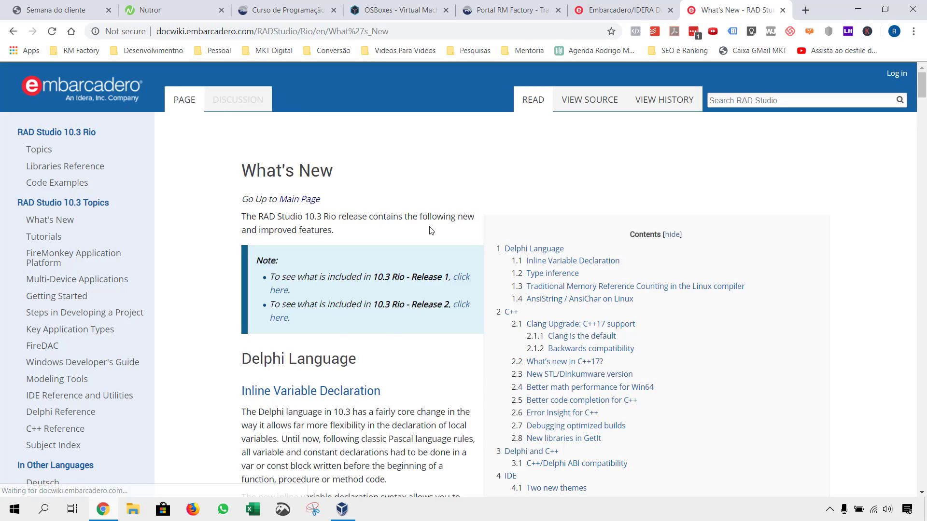
pyautogui.scroll(-7, 430, 230)
pyautogui.scroll(-8, 673, 243)
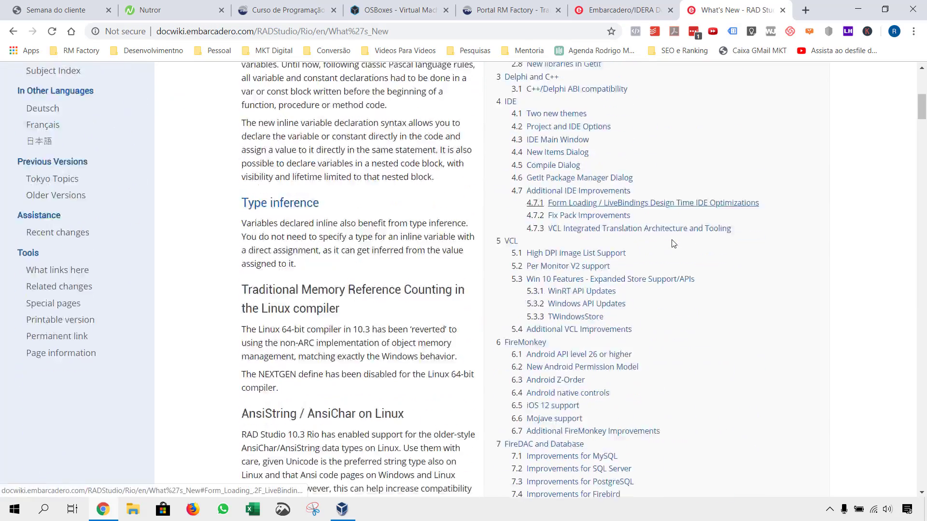
pyautogui.scroll(15, 673, 243)
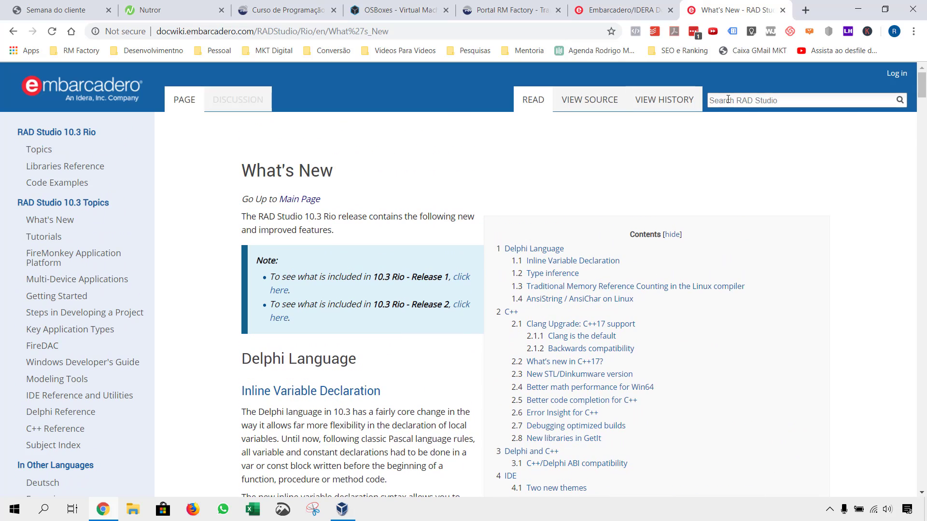
# Step: Search the RAD Studio wiki for "Linux" and examine the supported Linux versions, highlighting the RedHat Enterprise Linux entry
pyautogui.write('Linux')
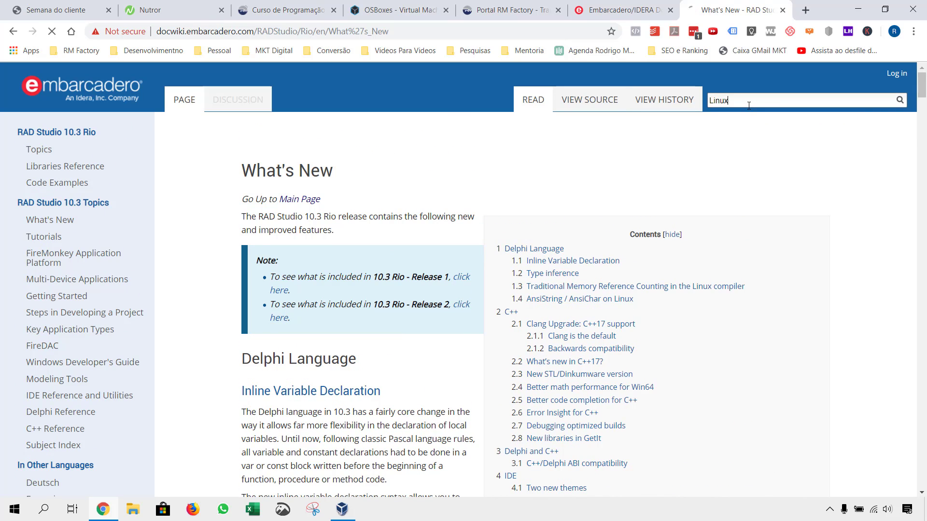
pyautogui.press('Return')
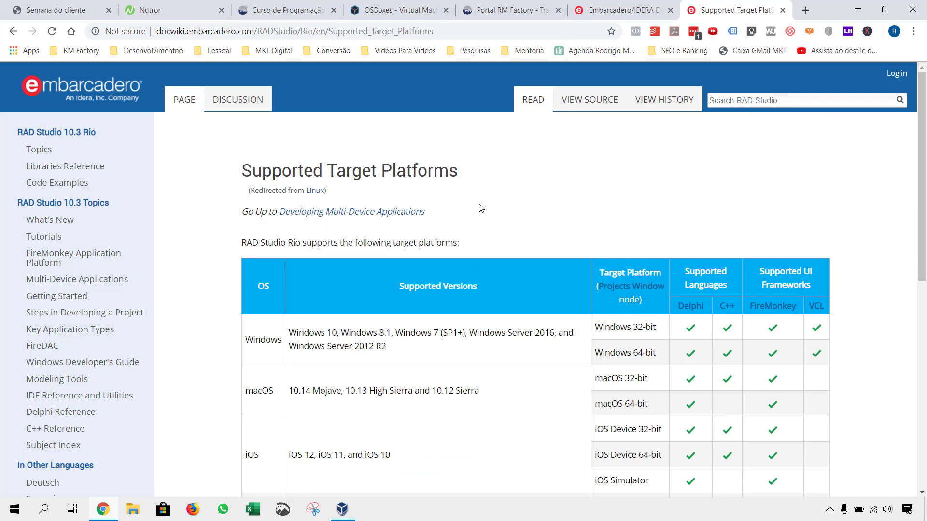
pyautogui.scroll(-3, 485, 213)
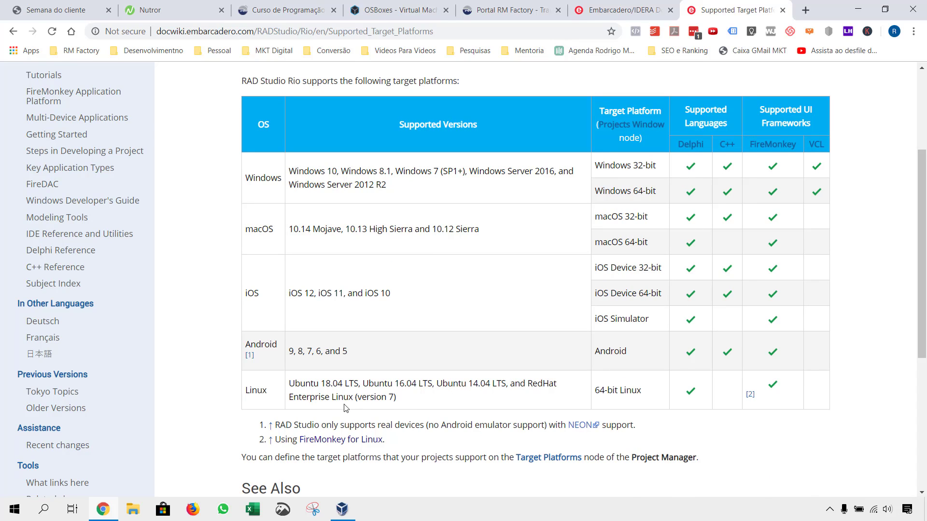
pyautogui.moveTo(412, 398); pyautogui.dragTo(527, 384)
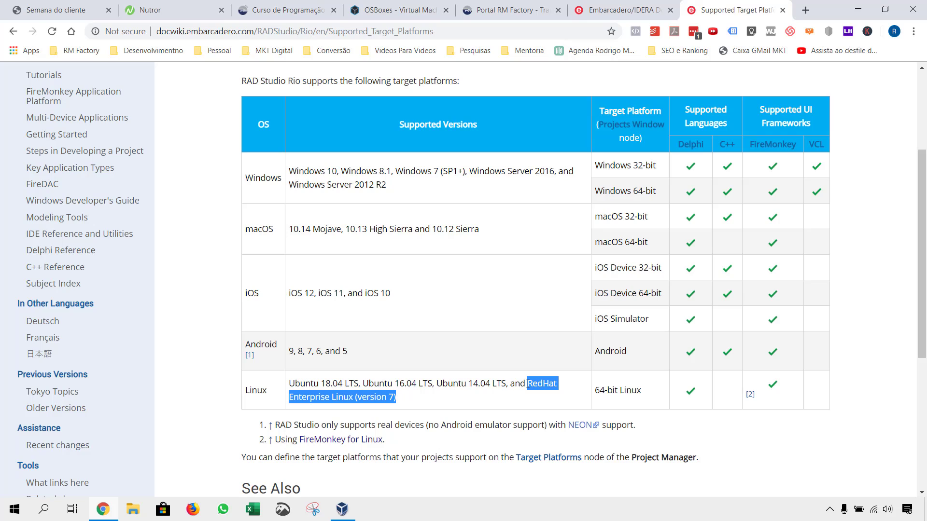
pyautogui.click(469, 385)
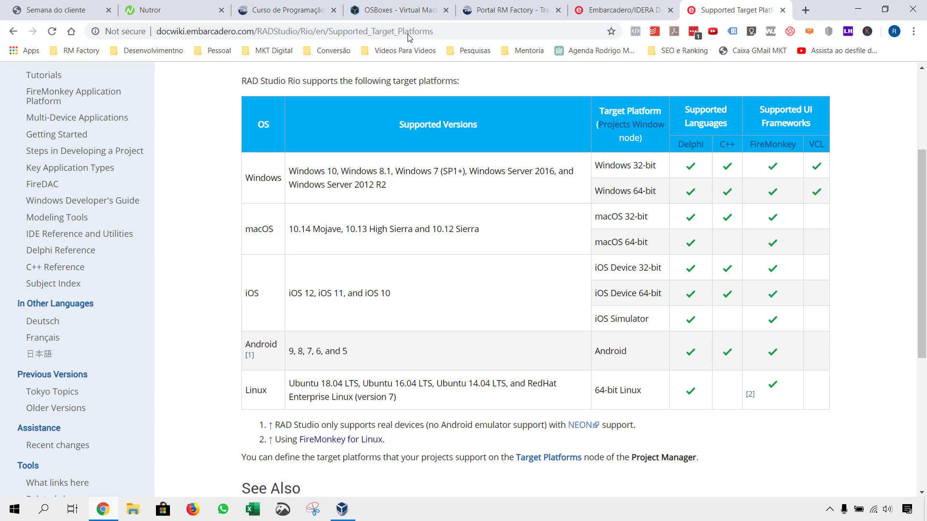
# Step: Return to the OSBoxes site and open its VirtualBox Images page
pyautogui.click(378, 5)
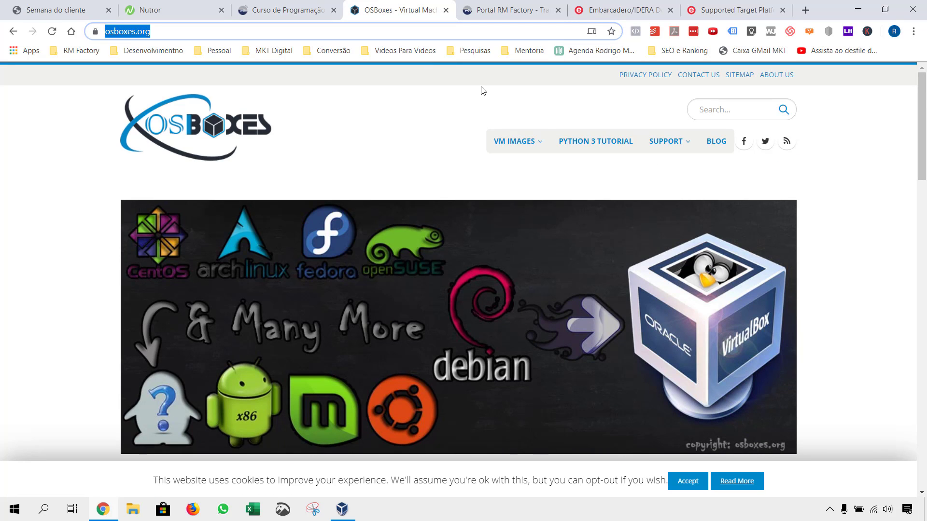
pyautogui.moveTo(518, 141)
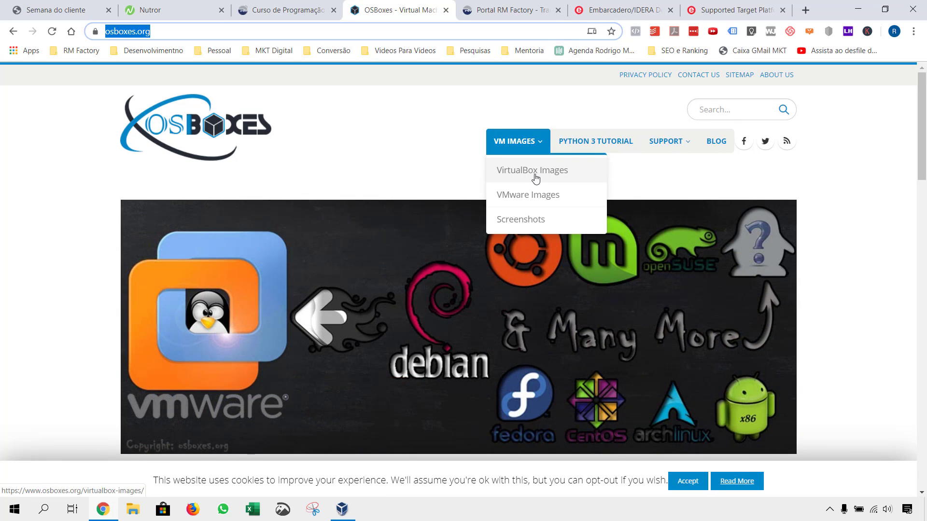
pyautogui.click(536, 179)
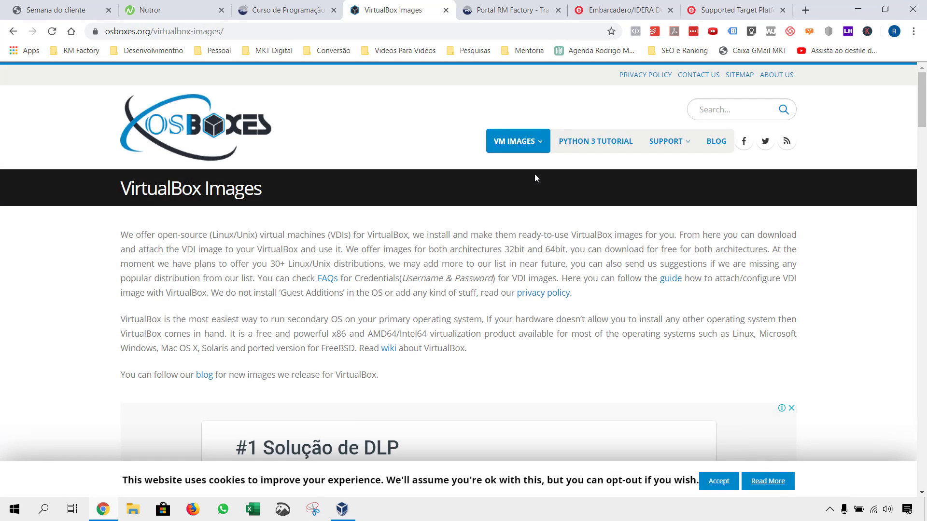
# Step: Find Ubuntu in the VDI image list, expand it and open its VirtualBox (VDI) image page
pyautogui.scroll(-10, 498, 245)
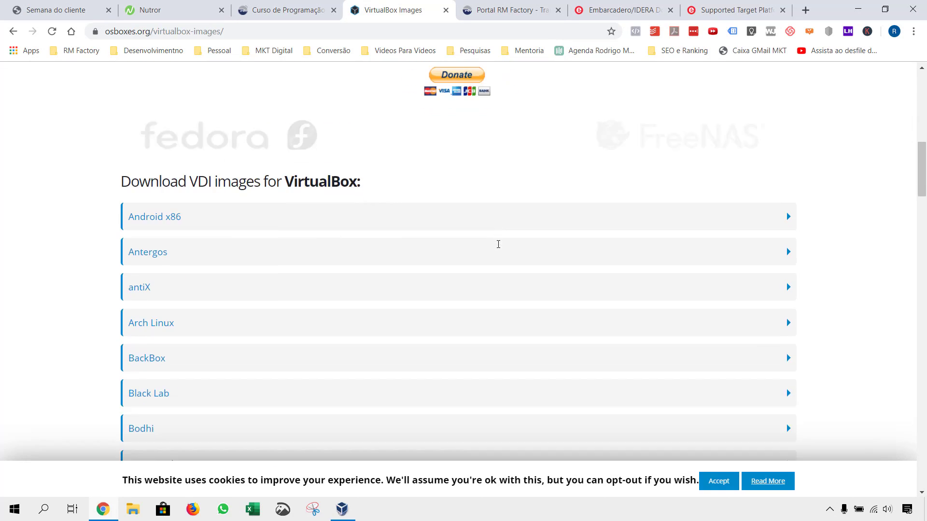
pyautogui.scroll(-14, 498, 244)
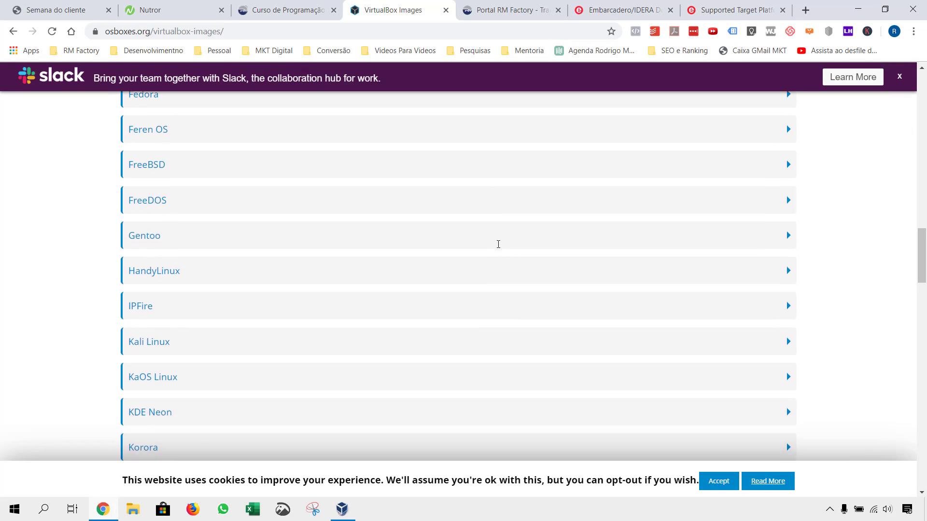
pyautogui.scroll(-15, 498, 244)
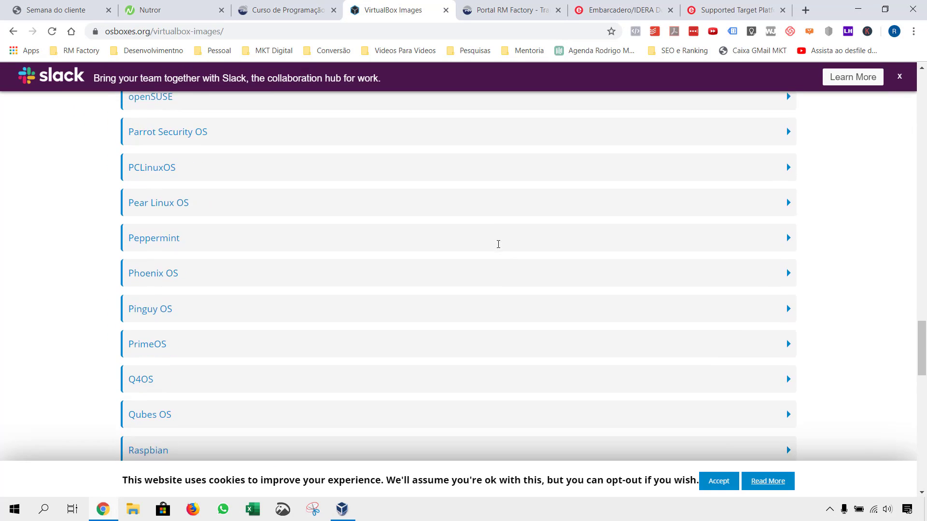
pyautogui.scroll(-10, 498, 244)
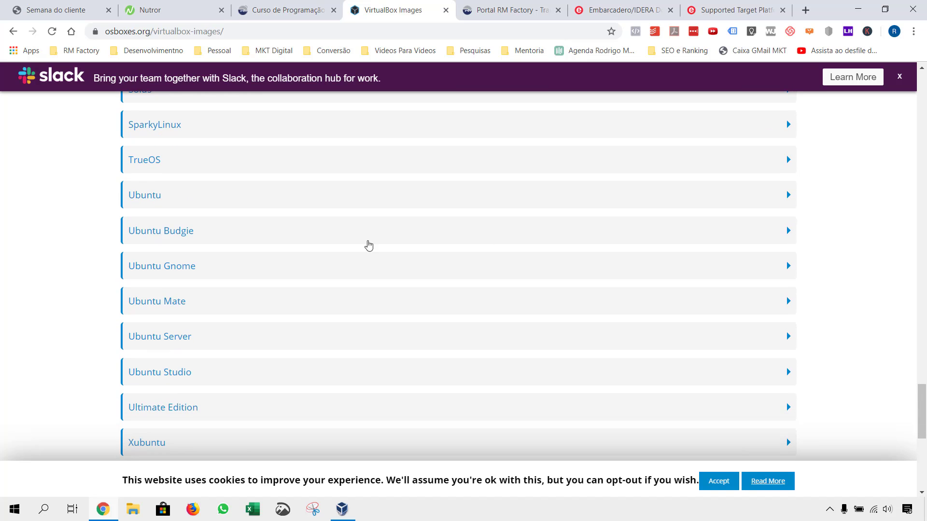
pyautogui.click(147, 202)
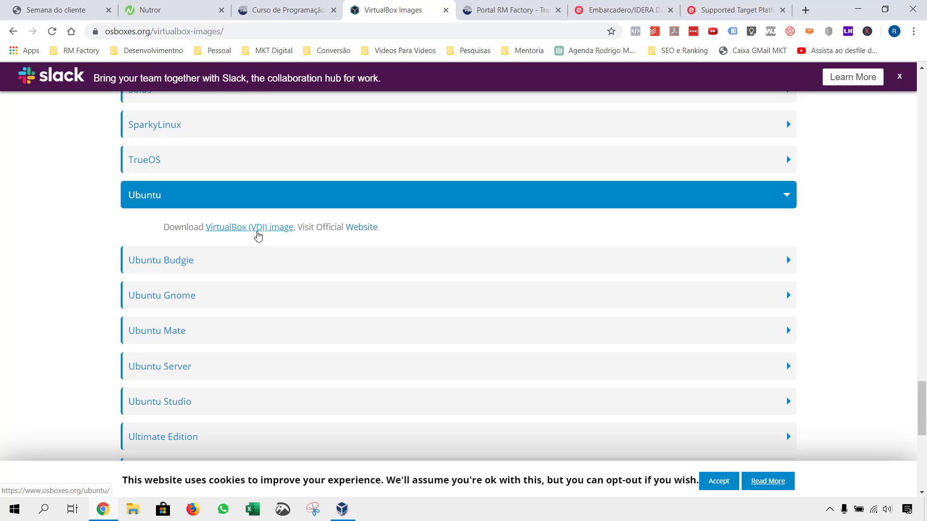
pyautogui.click(258, 228)
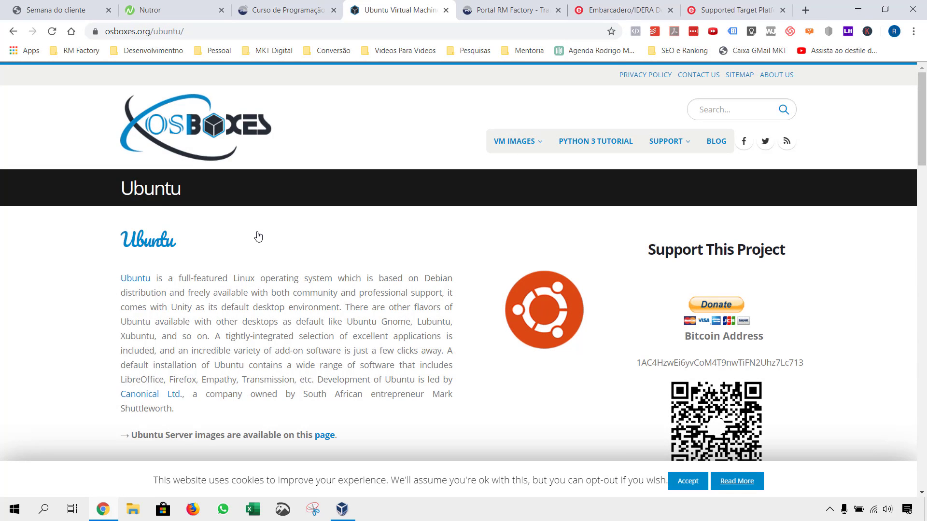
# Step: Compare the newest Ubuntu images with the Linux versions in Embarcadero's Supported Target Platforms table, ending back on the OSBoxes Ubuntu page
pyautogui.scroll(-8, 258, 236)
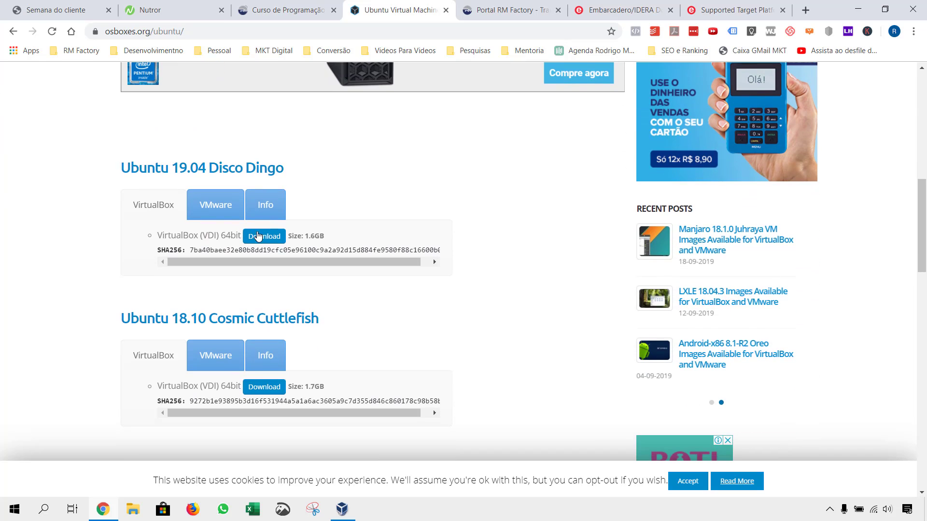
pyautogui.scroll(-1, 439, 244)
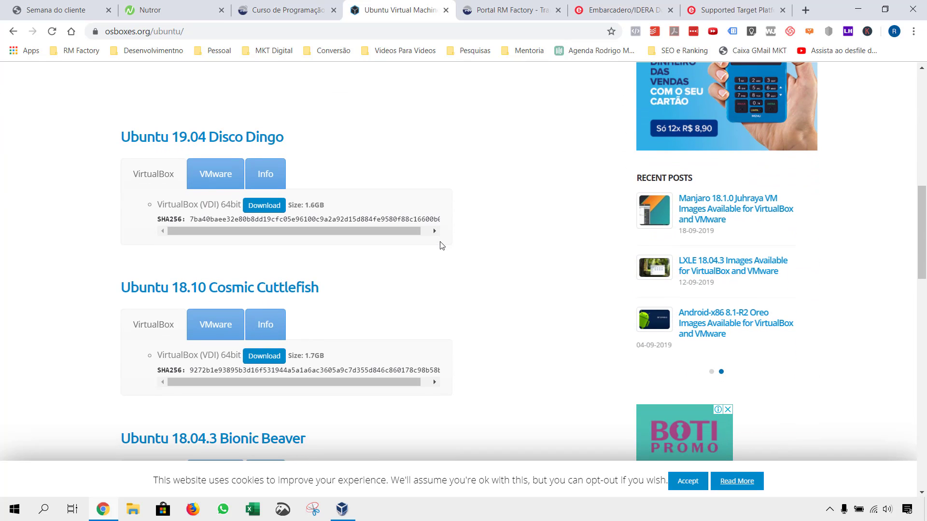
pyautogui.scroll(-2, 439, 245)
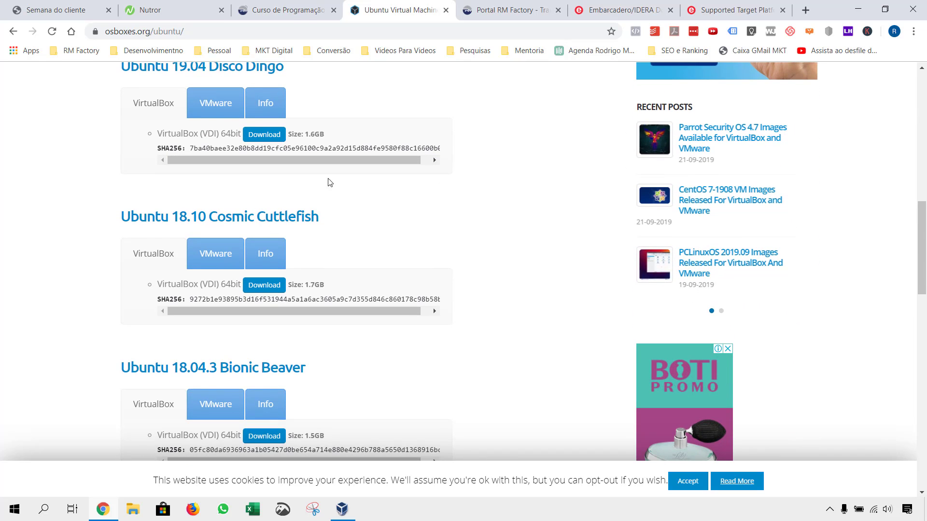
pyautogui.click(732, 9)
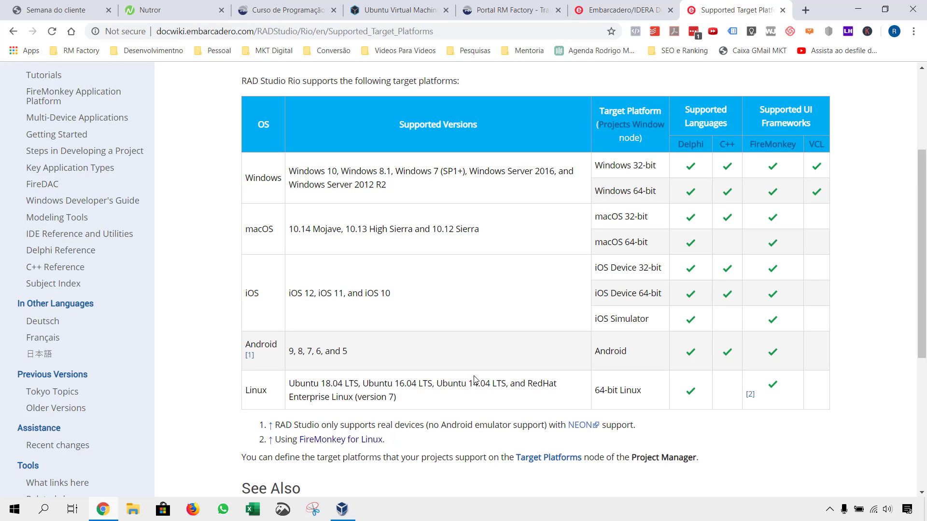
pyautogui.click(611, 11)
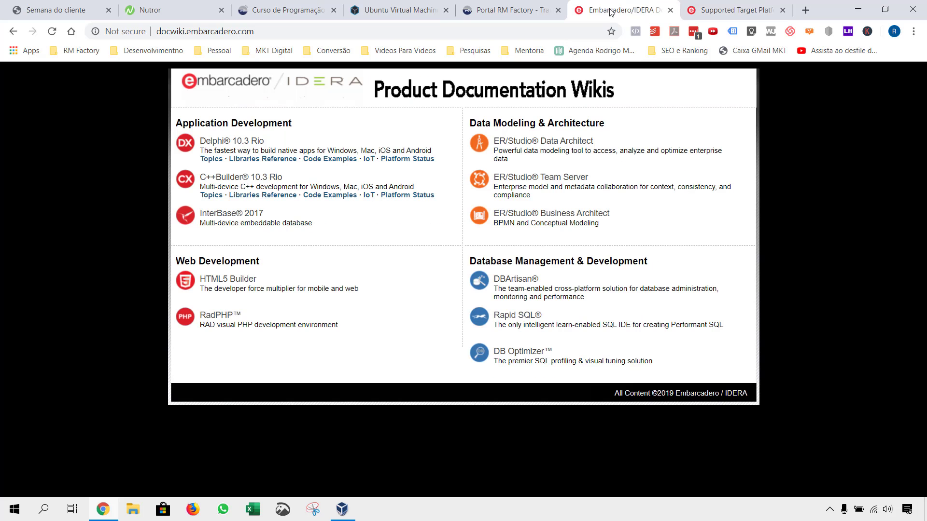
pyautogui.click(521, 4)
pyautogui.click(429, 6)
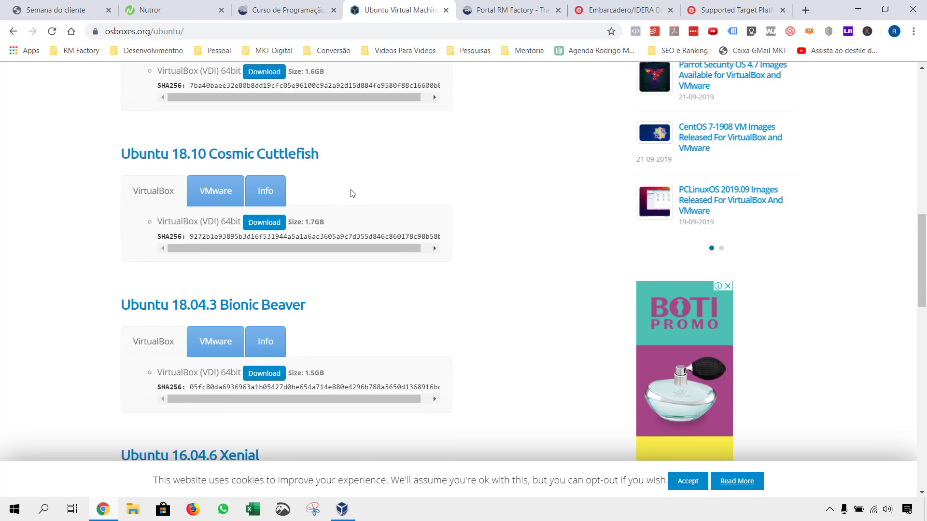
# Step: Review the VirtualBox downloads for Ubuntu 18.04.3 Bionic Beaver, 16.04.6 Xenial and 14.04.6 Trusty Tahr
pyautogui.scroll(-1, 352, 193)
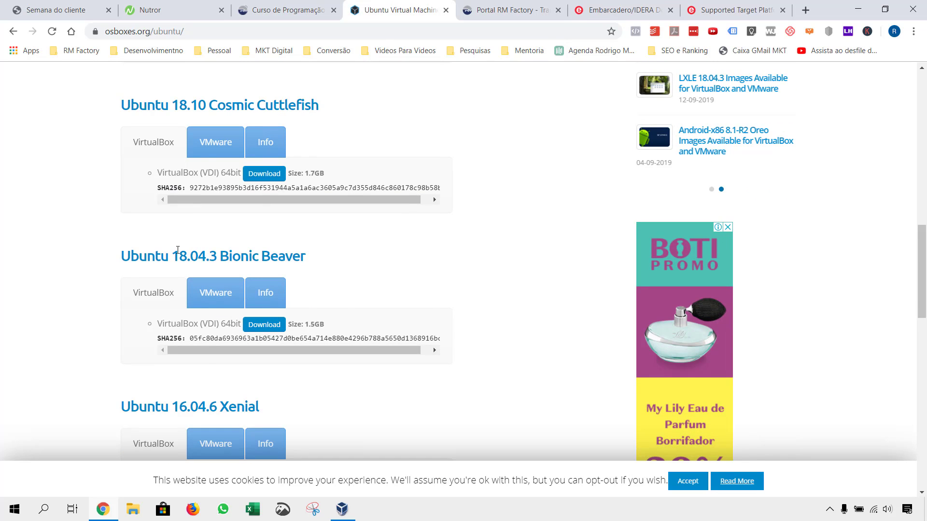
pyautogui.scroll(-2, 199, 319)
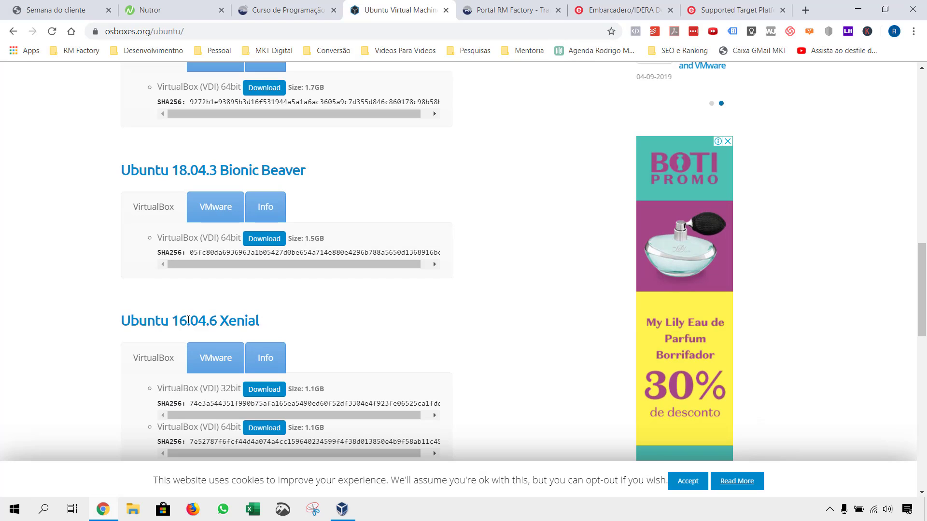
pyautogui.scroll(-5, 367, 315)
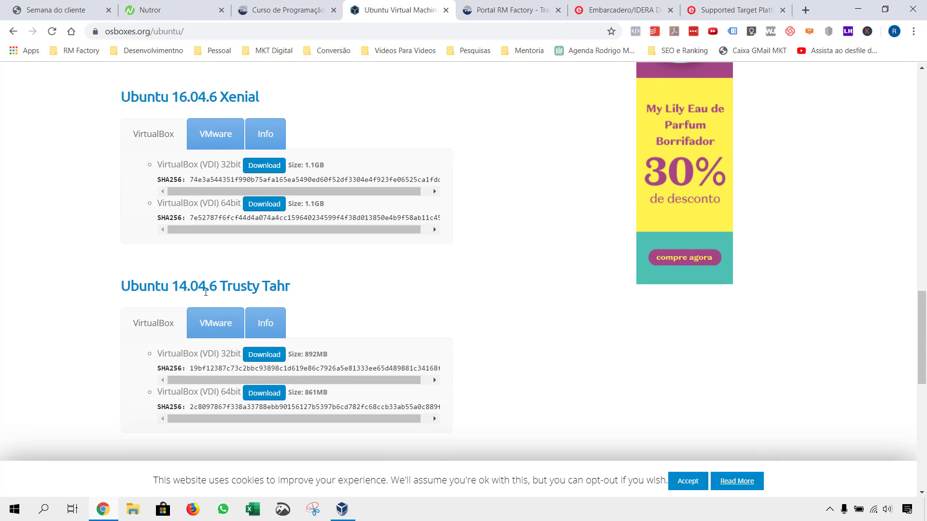
pyautogui.scroll(5, 319, 293)
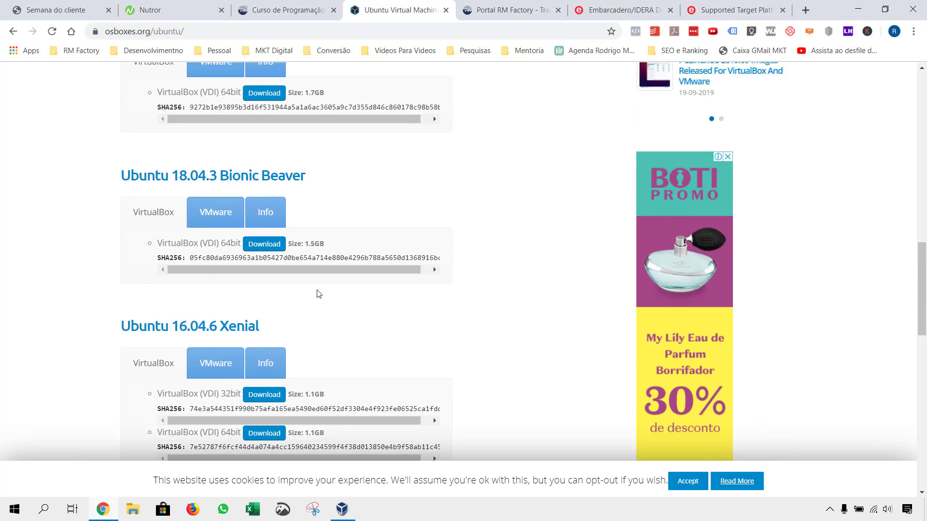
pyautogui.scroll(1, 318, 293)
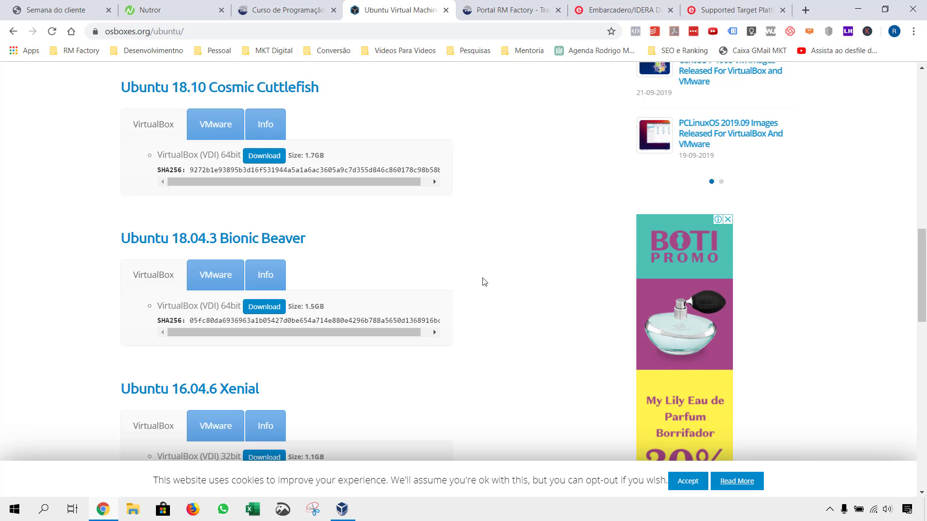
# Step: Switch to File Explorer and open D:\VM\64bit to view the extracted Ubuntu 18.04.3 disk image
pyautogui.click(139, 512)
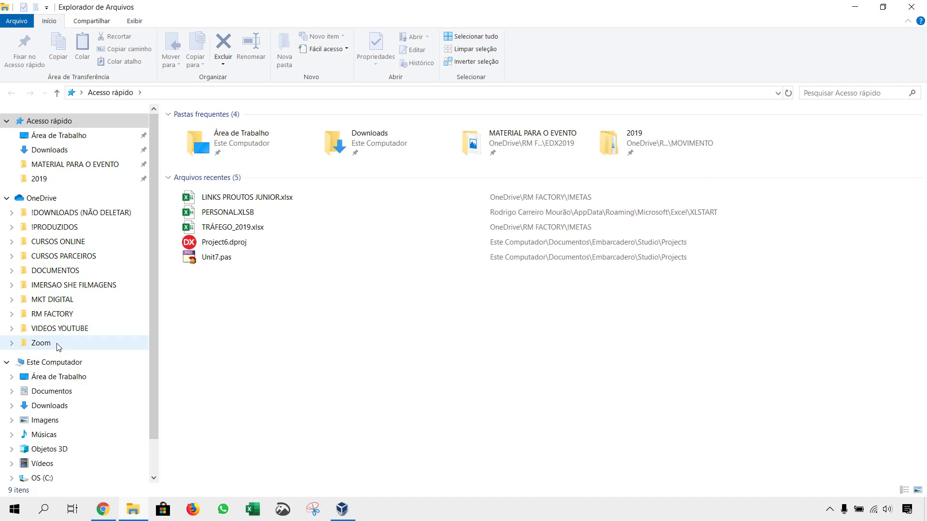
pyautogui.scroll(-1, 53, 475)
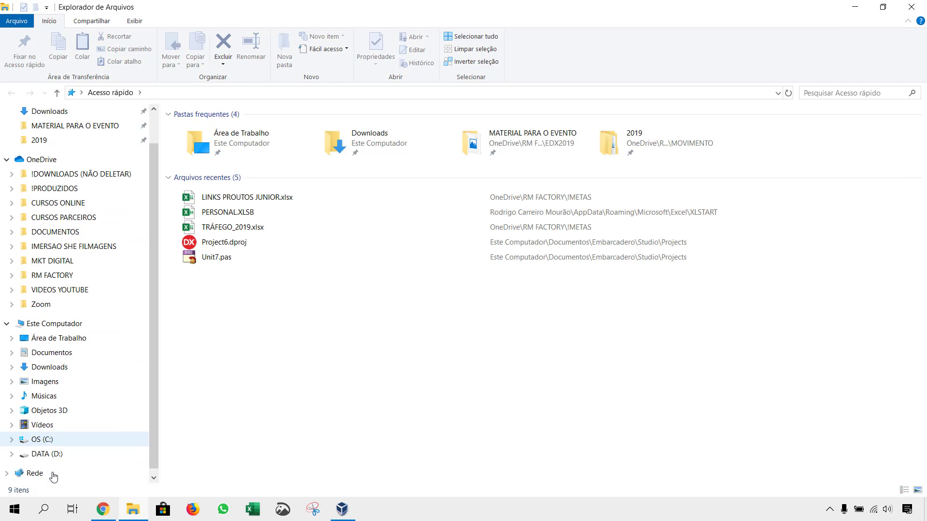
pyautogui.click(53, 456)
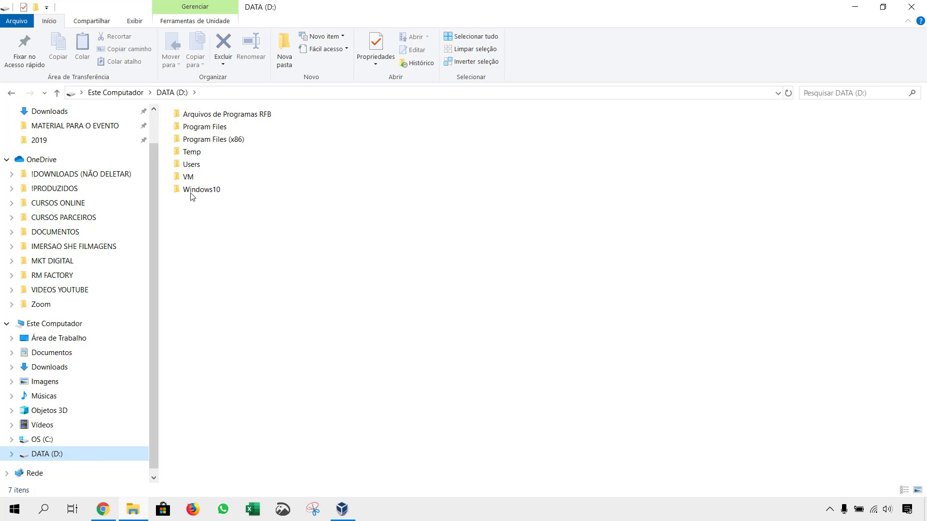
pyautogui.doubleClick(187, 177)
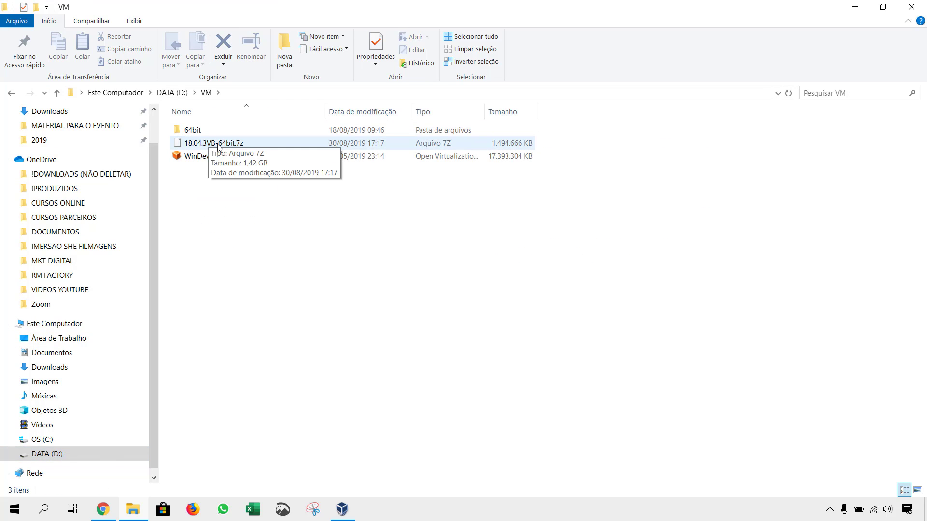
pyautogui.doubleClick(193, 131)
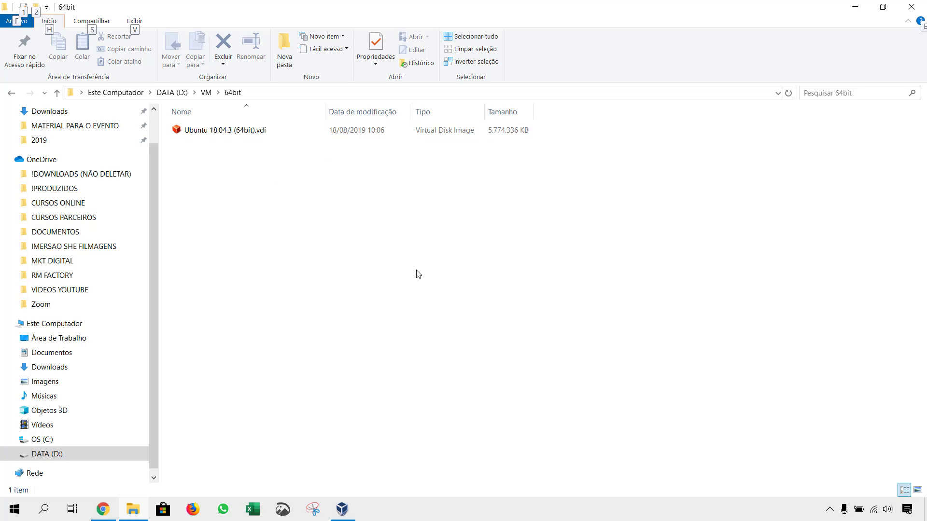
# Step: Check the OSBoxes Ubuntu page once more, then review the archives in D:\VM and reopen its 64bit folder
pyautogui.hotkey('alt', 'Tab')
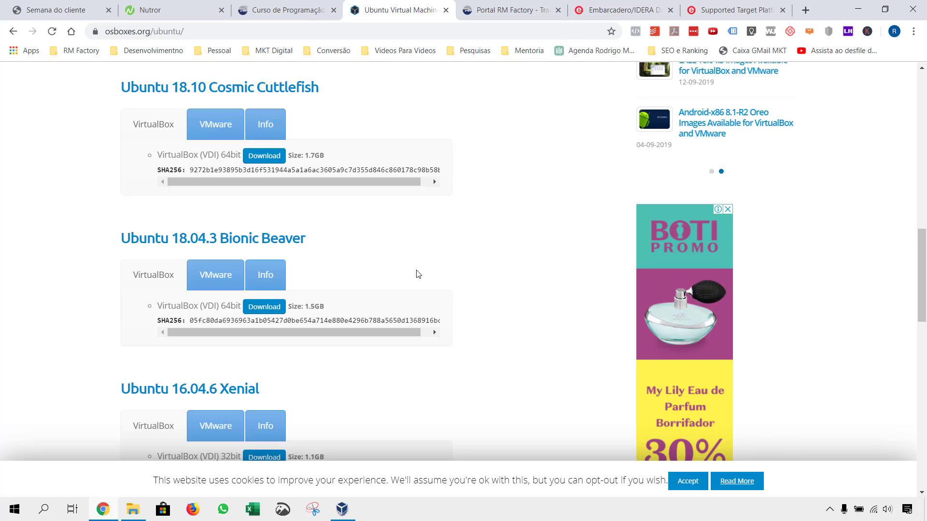
pyautogui.click(134, 509)
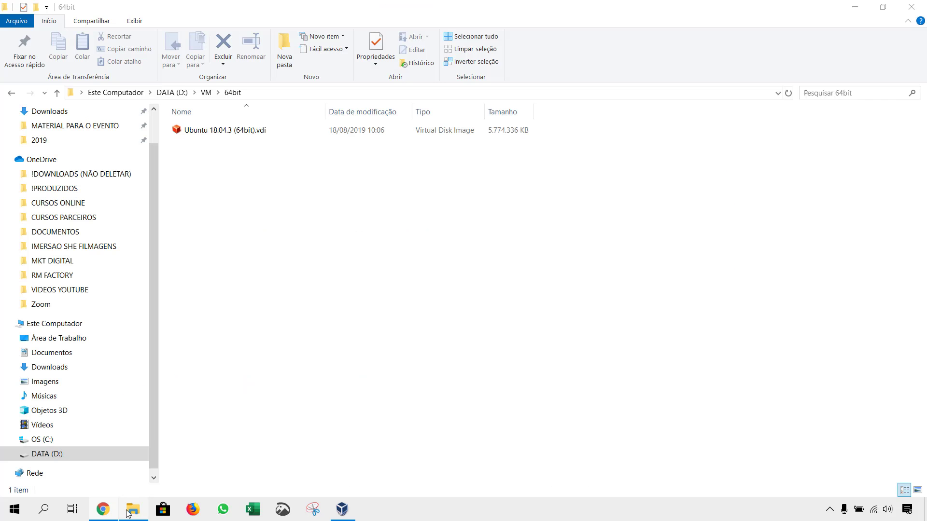
pyautogui.click(208, 93)
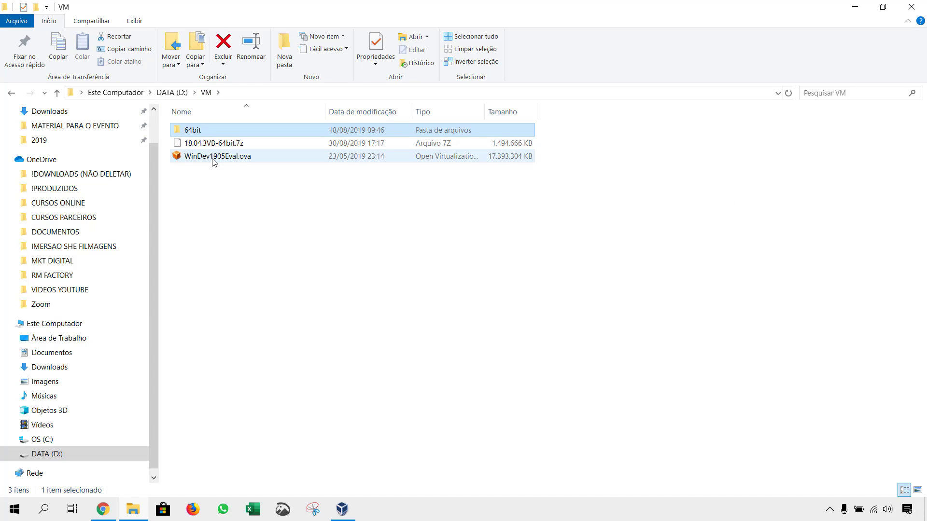
pyautogui.click(213, 158)
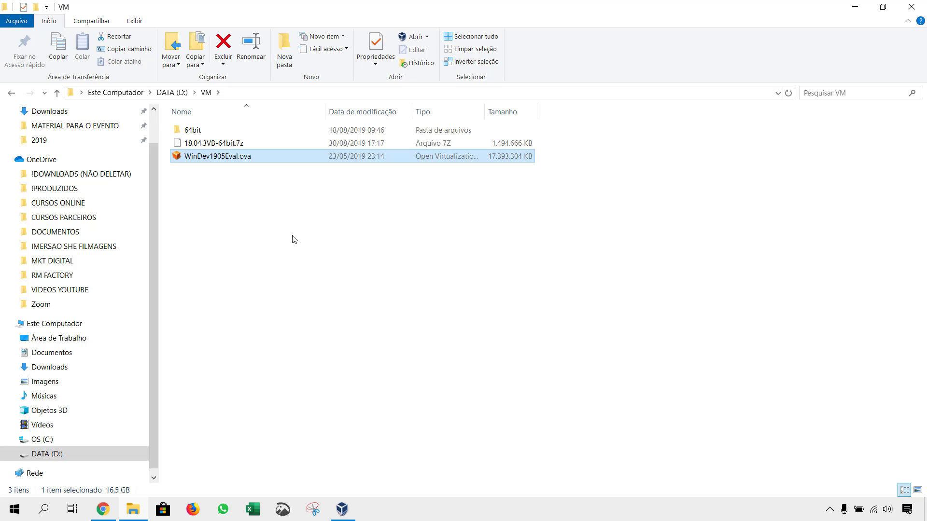
pyautogui.doubleClick(208, 132)
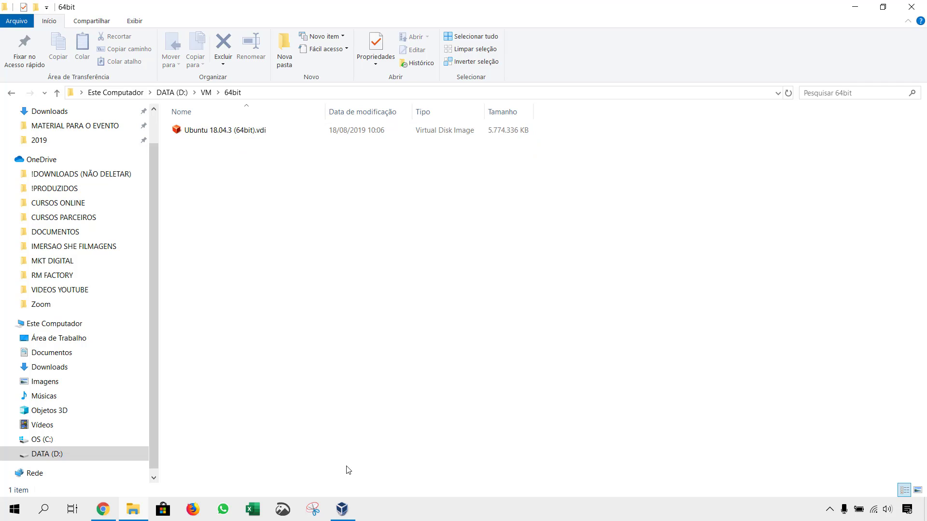
# Step: Switch to VirtualBox and begin a new virtual machine named VMLinuxDelphi
pyautogui.click(342, 508)
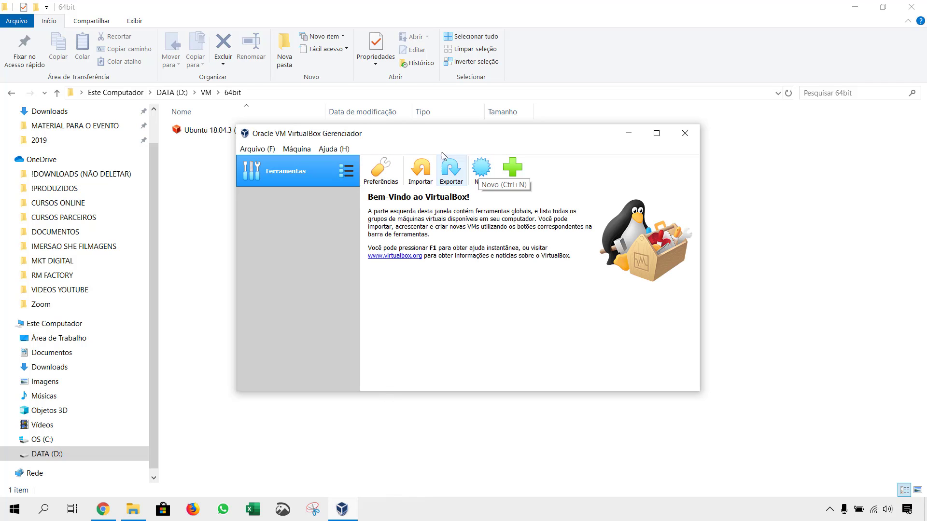
pyautogui.moveTo(403, 137); pyautogui.dragTo(399, 123)
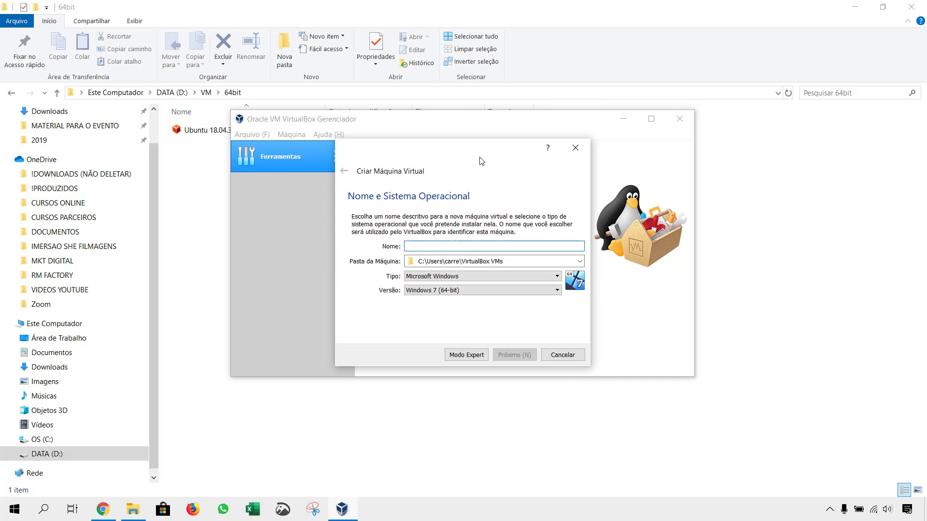
pyautogui.write('V')
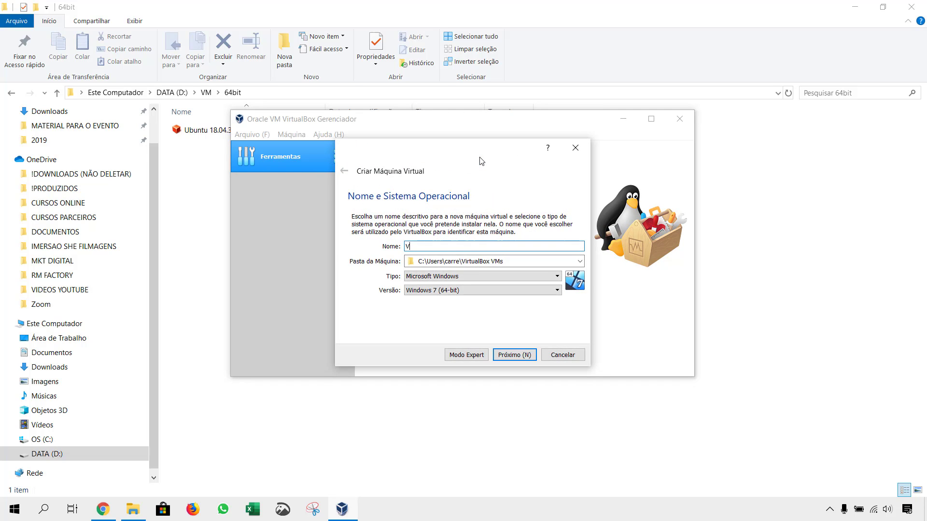
pyautogui.write('MLinuxDelphi')
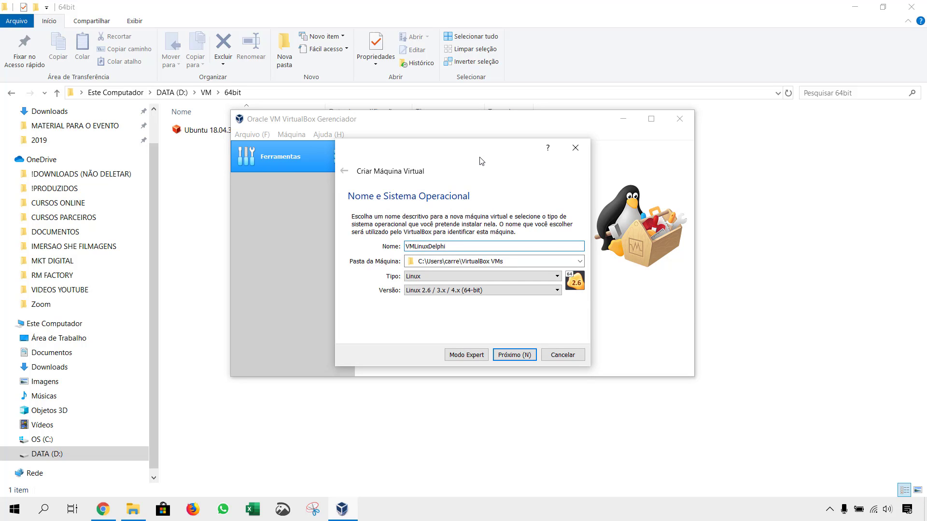
# Step: Change the machine folder's drive to D: and choose Ubuntu (64-bit) as the Linux version, continuing to the memory settings
pyautogui.click(418, 263)
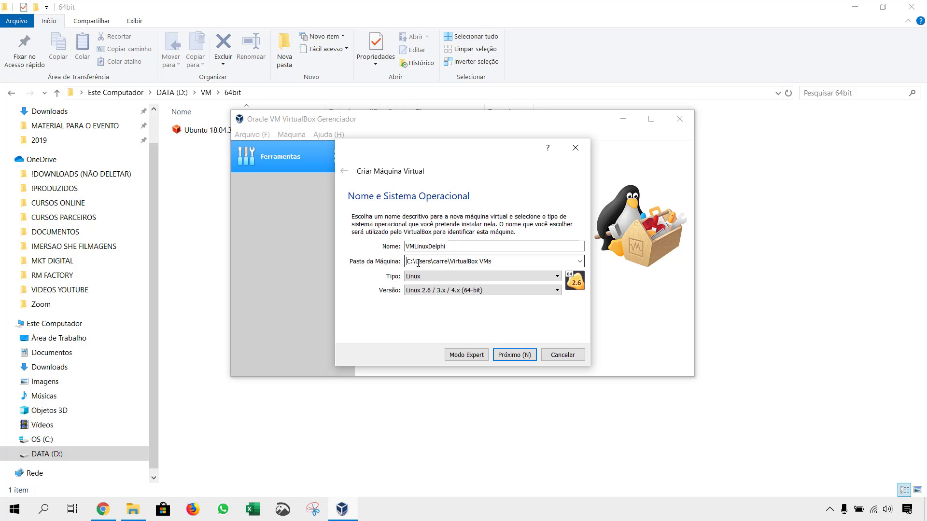
pyautogui.press('BackSpace')
pyautogui.write('D')
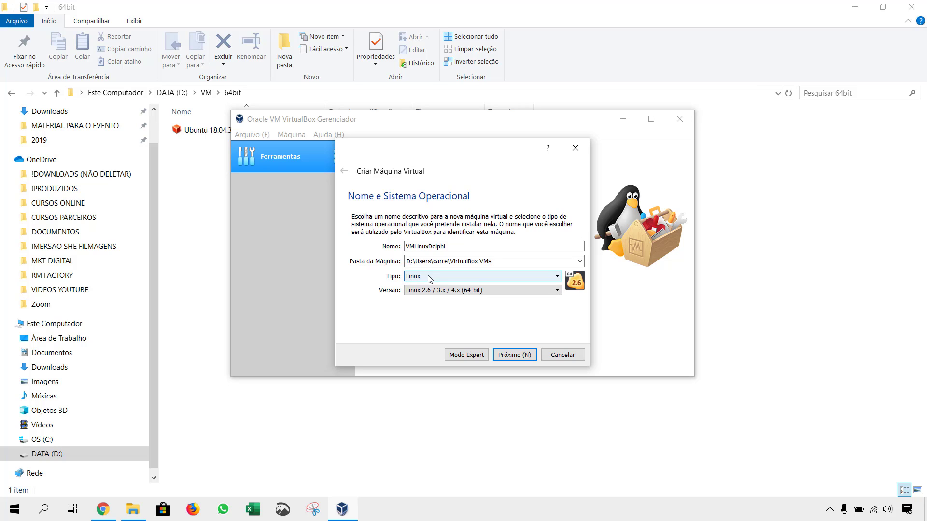
pyautogui.click(438, 292)
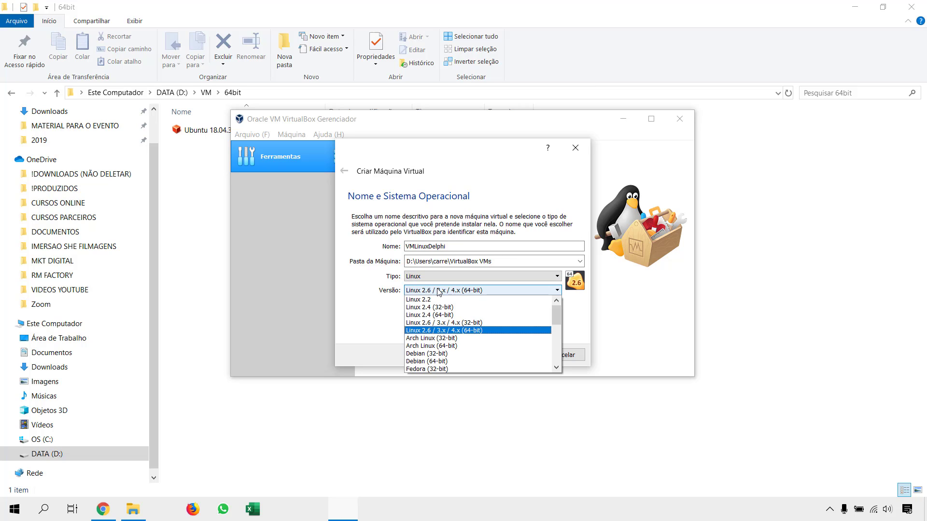
pyautogui.scroll(-5, 440, 321)
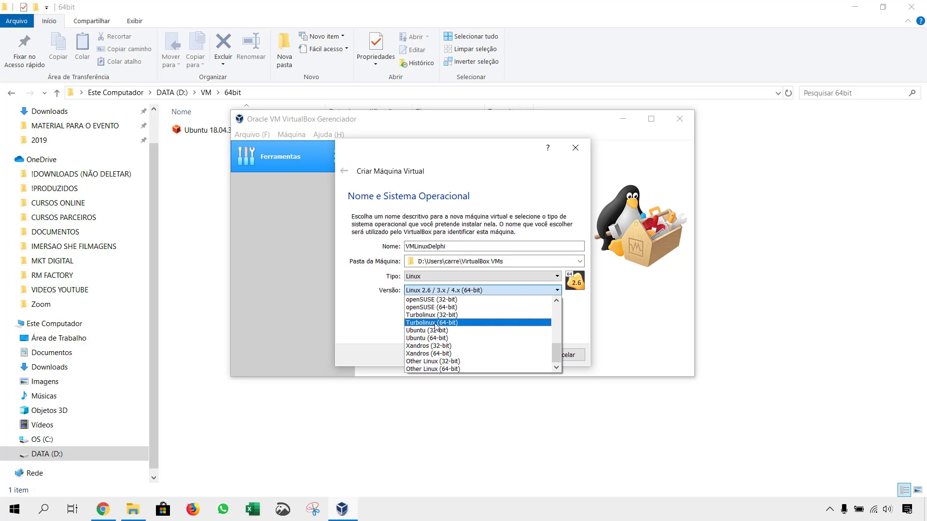
pyautogui.click(427, 338)
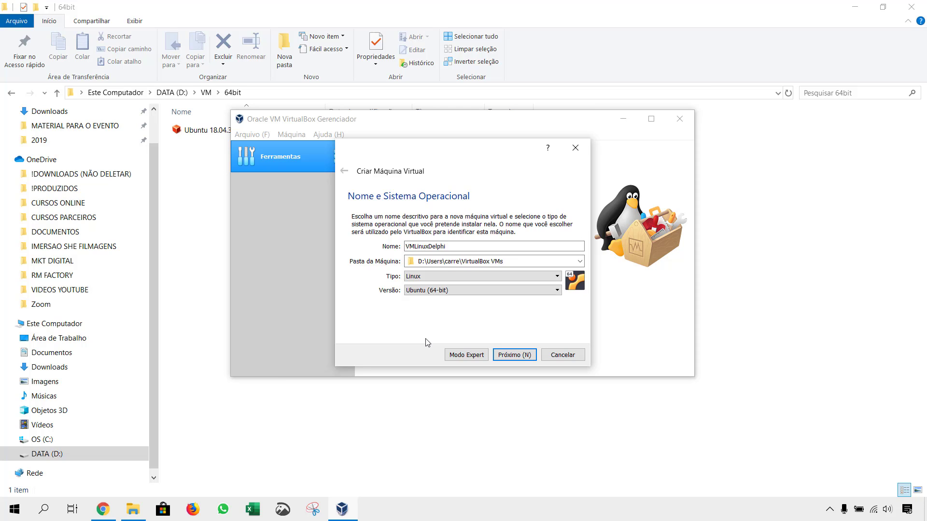
pyautogui.click(526, 364)
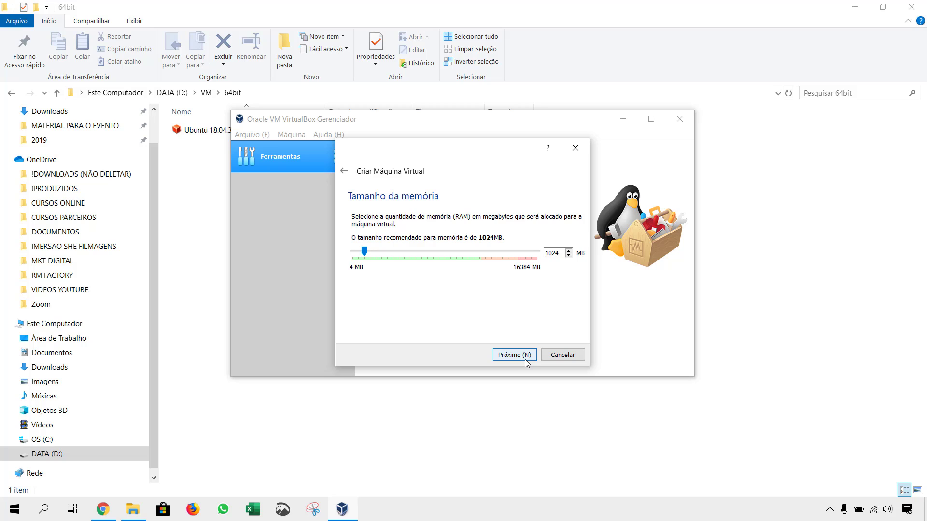
# Step: Allocate 4096 MB of memory to the virtual machine and continue to the hard disk settings
pyautogui.click(369, 252)
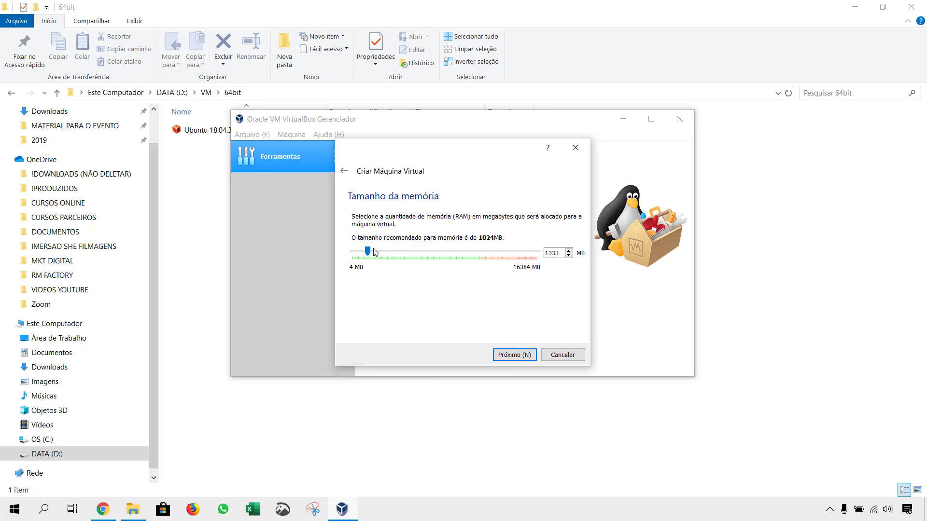
pyautogui.click(375, 252)
pyautogui.moveTo(375, 252); pyautogui.dragTo(399, 255)
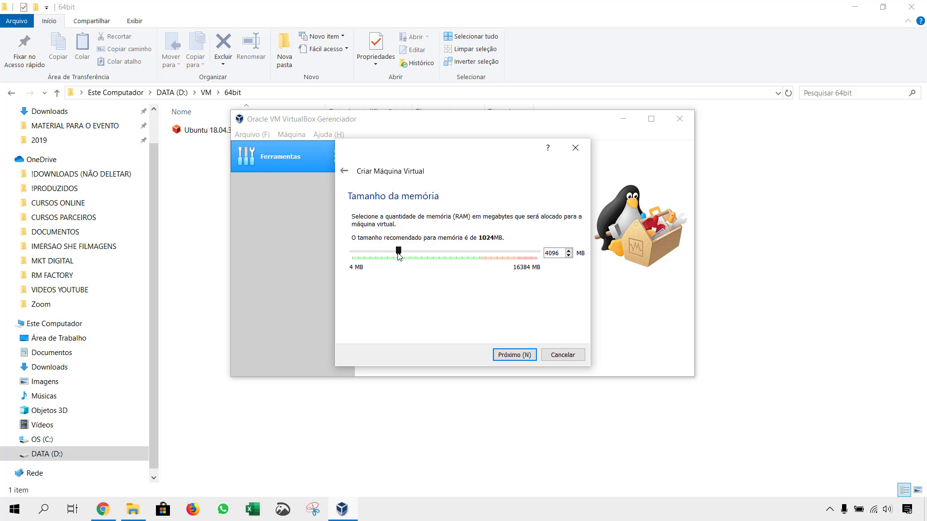
pyautogui.click(512, 358)
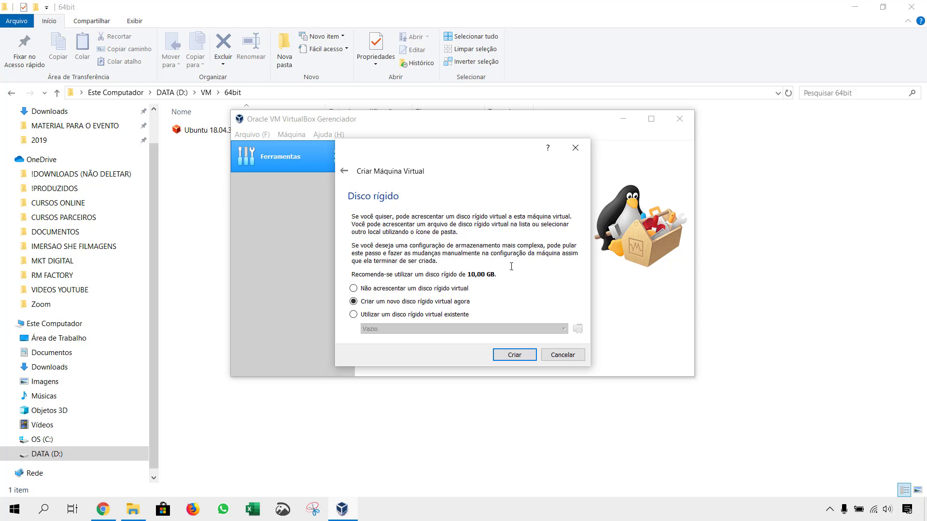
# Step: Choose to use an existing virtual hard disk and add Ubuntu 18.04.3 (64bit).vdi from D:\VM\64bit to the available disks
pyautogui.click(377, 315)
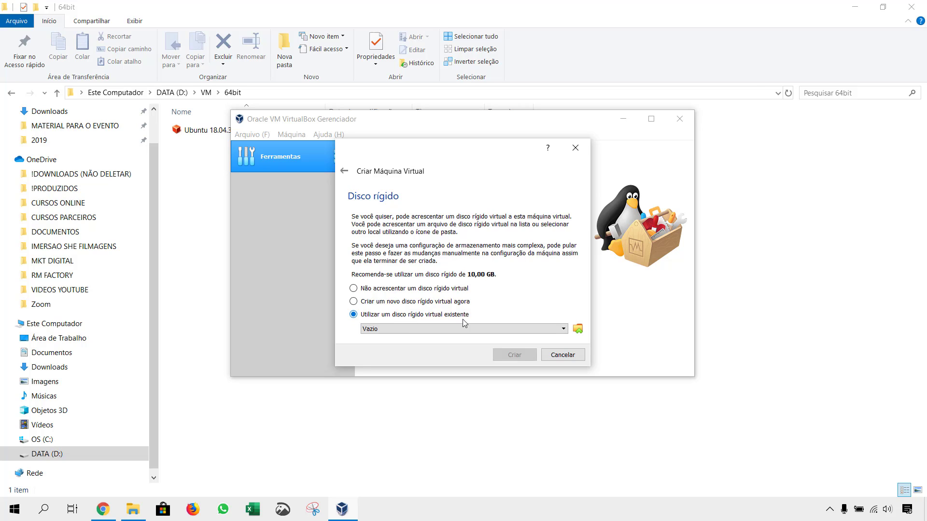
pyautogui.click(577, 329)
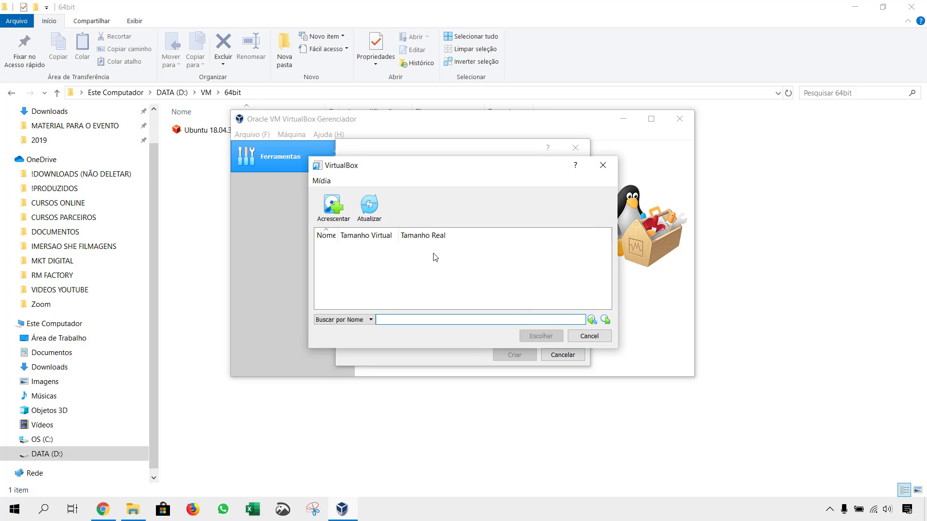
pyautogui.click(583, 338)
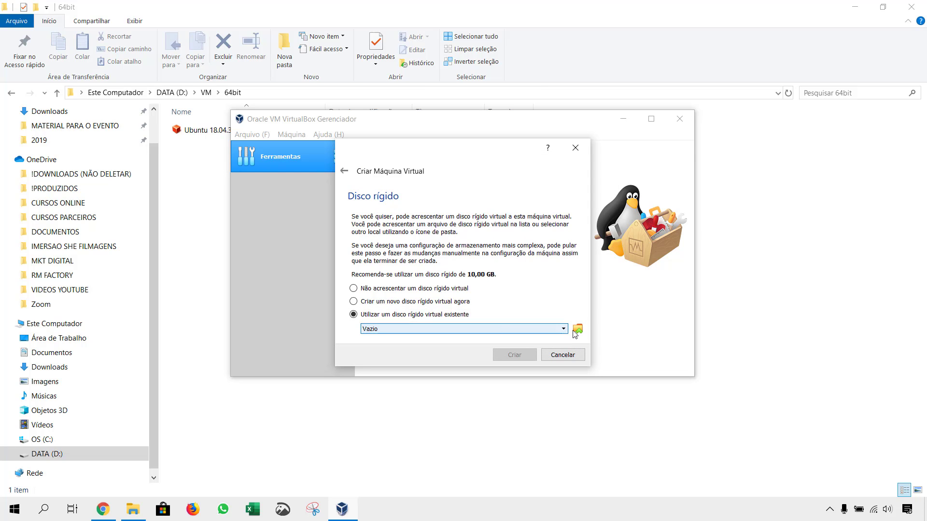
pyautogui.click(574, 331)
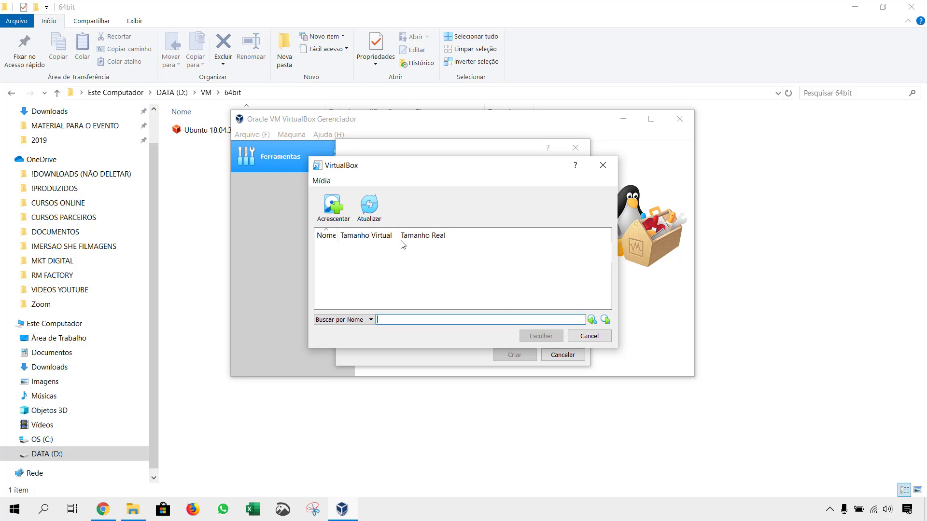
pyautogui.click(343, 213)
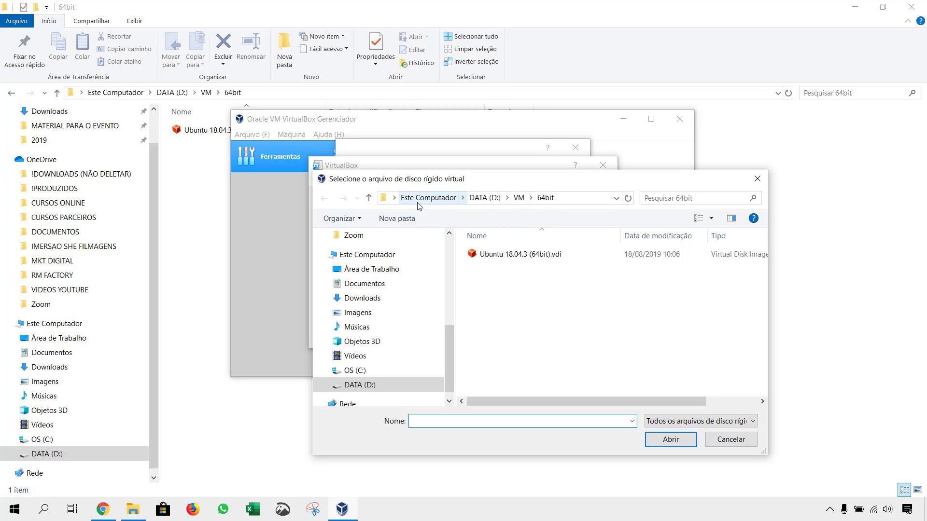
pyautogui.doubleClick(526, 256)
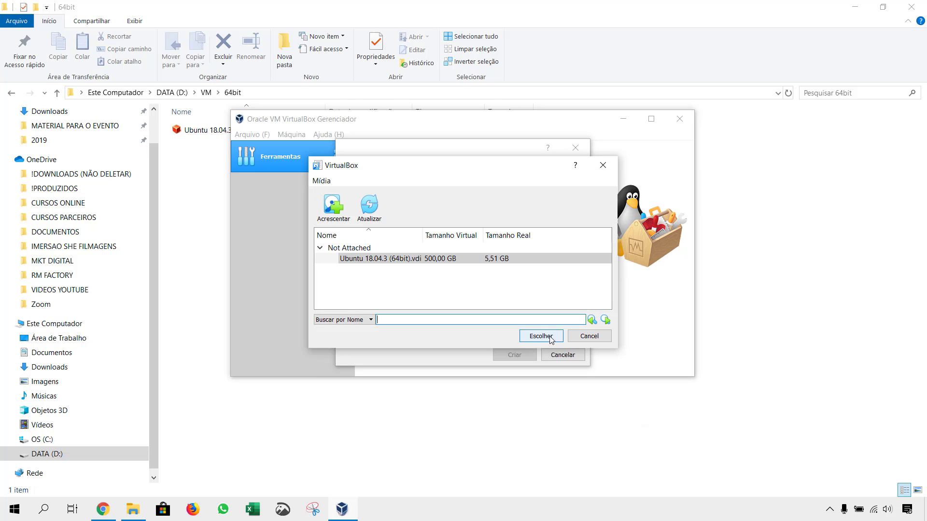
# Step: Select Ubuntu 18.04.3 (64bit).vdi as the machine's hard disk and create the virtual machine
pyautogui.click(514, 257)
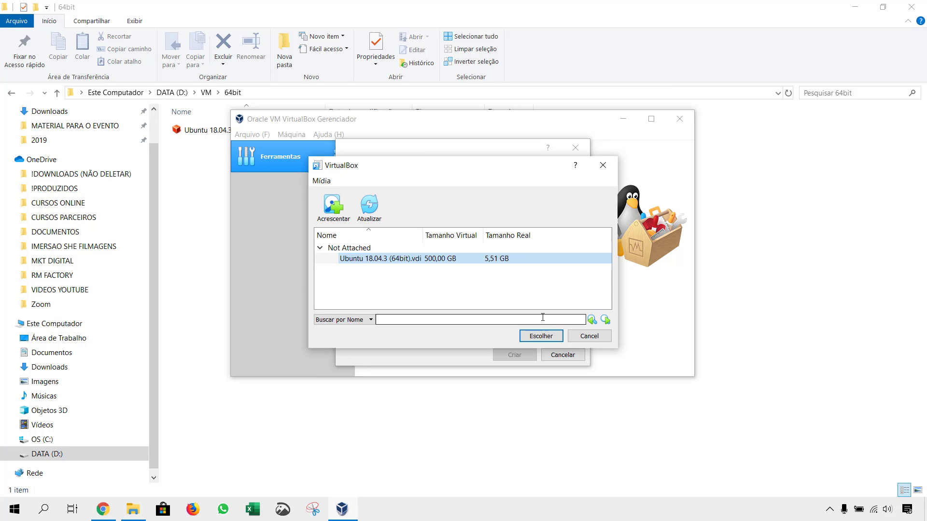
pyautogui.click(547, 337)
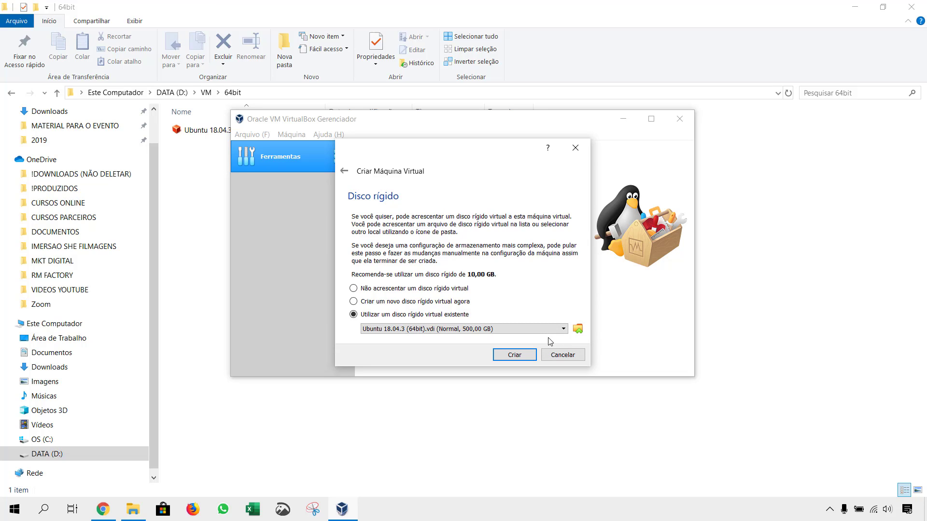
pyautogui.click(515, 355)
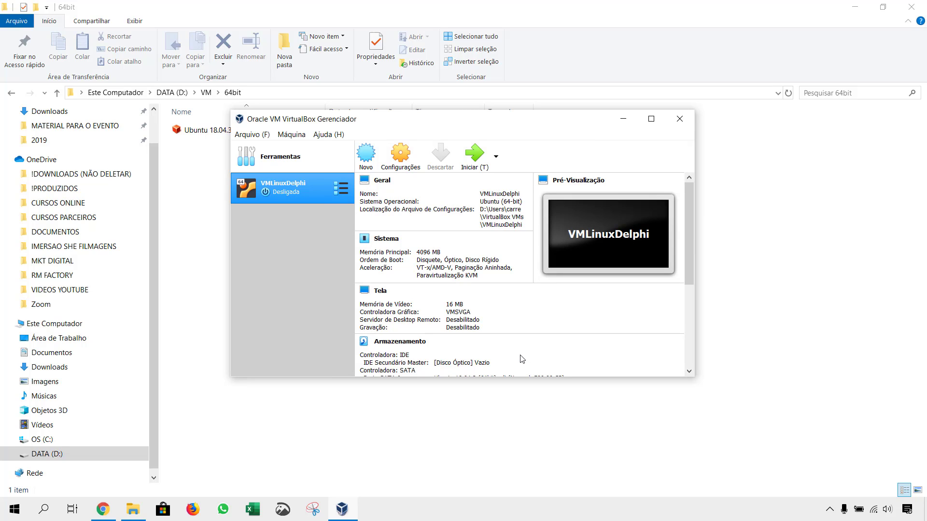
# Step: Start the VMLinuxDelphi virtual machine and sign in to the osboxes.org account by entering the account password
pyautogui.doubleClick(287, 193)
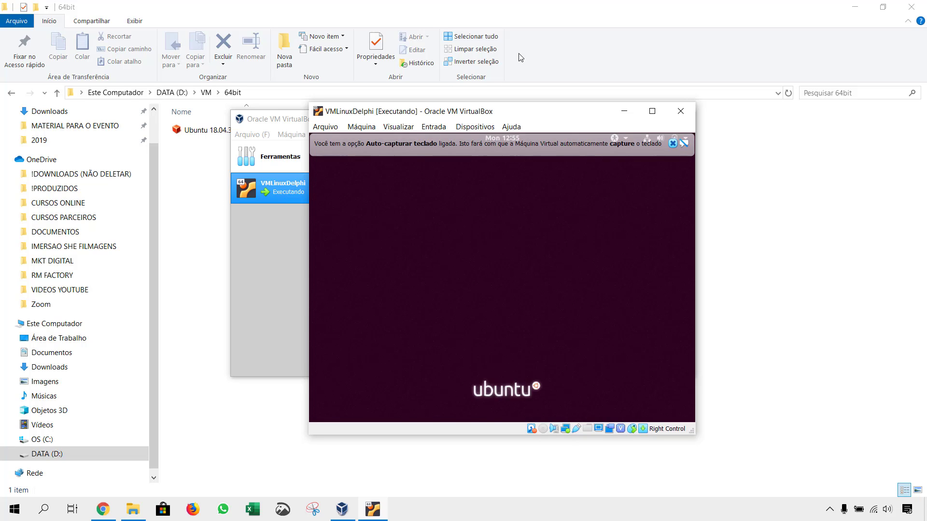
pyautogui.moveTo(577, 115); pyautogui.dragTo(556, 92)
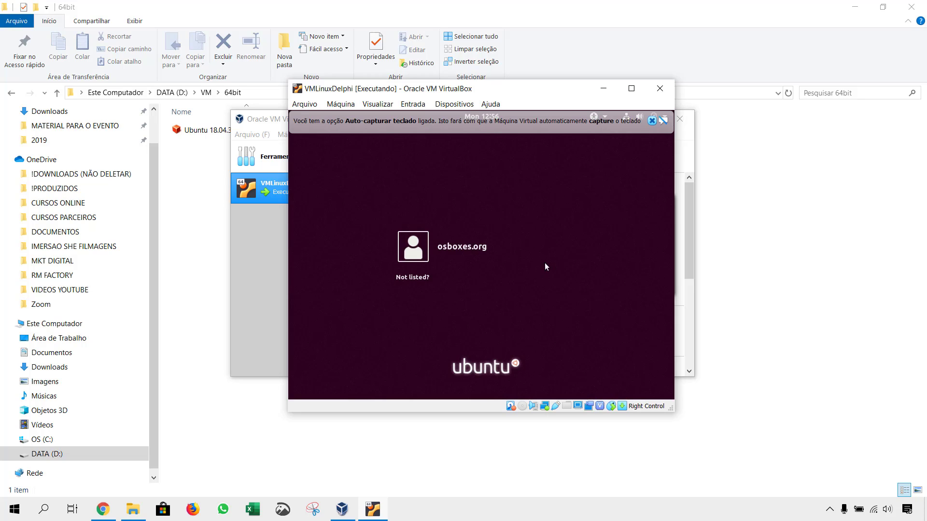
pyautogui.click(466, 246)
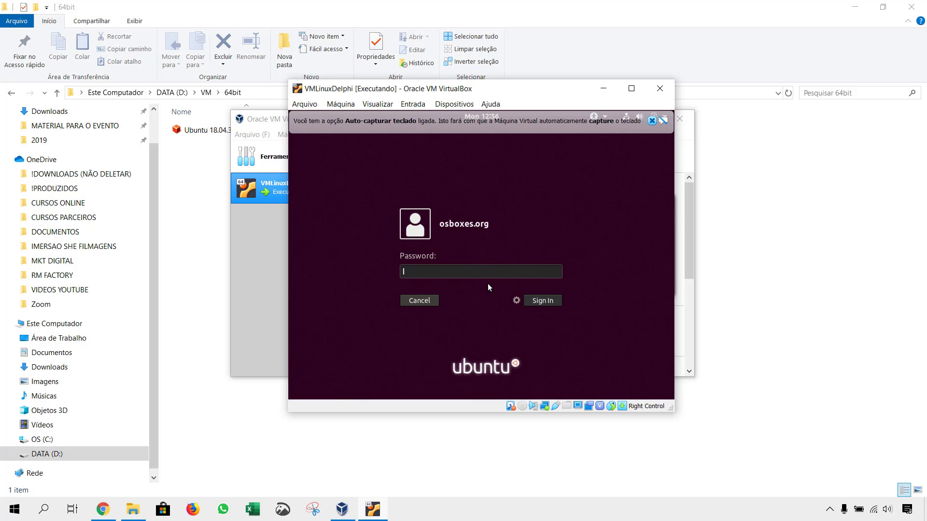
pyautogui.write('osbo')
pyautogui.press('BackSpace')
pyautogui.press('BackSpace')
pyautogui.press('BackSpace')
pyautogui.press('BackSpace')
pyautogui.write('osboxes.org')
pyautogui.press('Return')
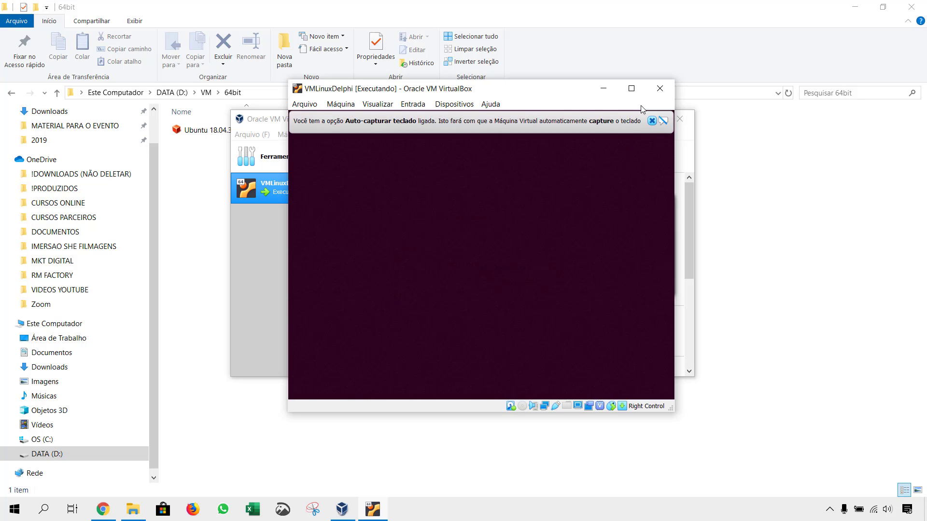
# Step: Maximize the virtual machine window and dismiss the keyboard auto-capture notice
pyautogui.click(632, 90)
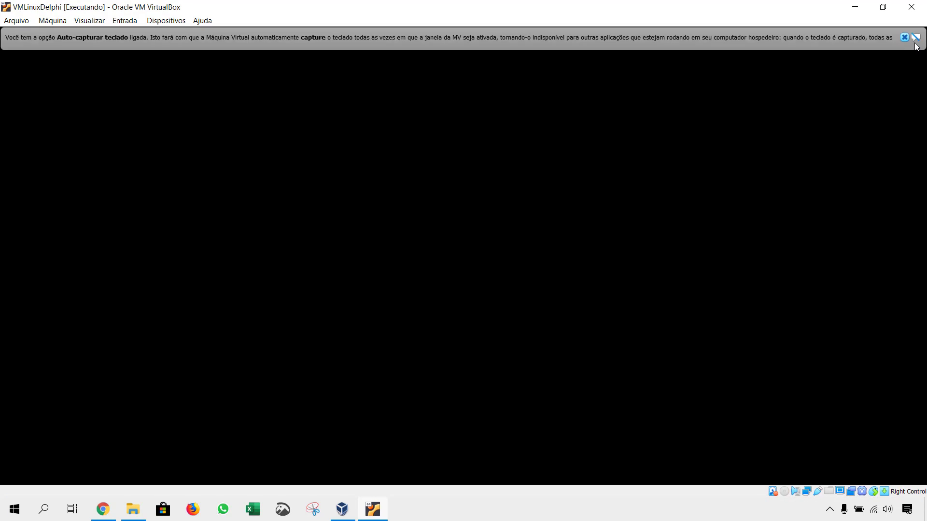
pyautogui.click(903, 37)
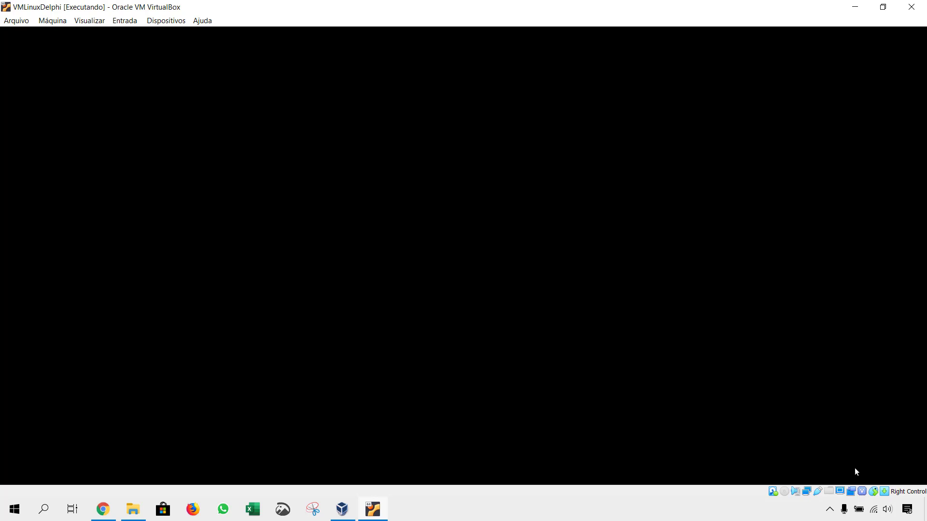
pyautogui.click(832, 510)
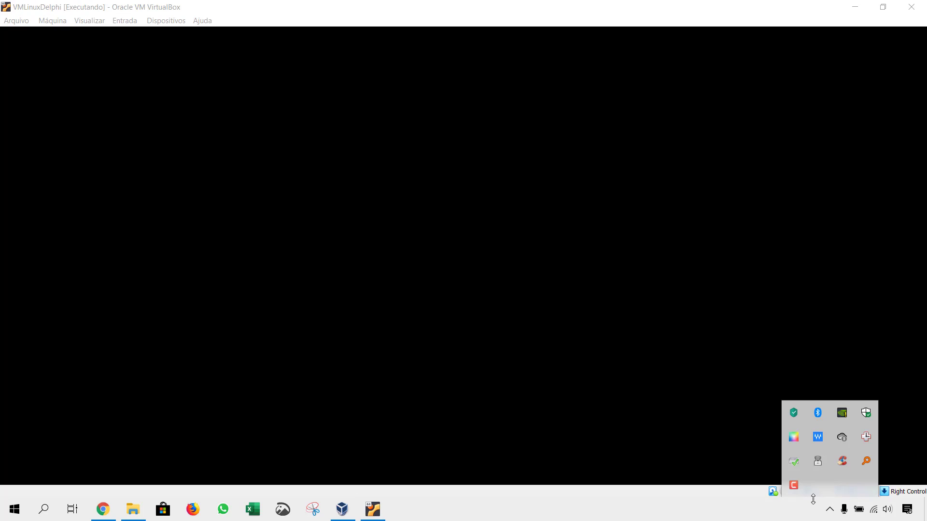
pyautogui.click(791, 505)
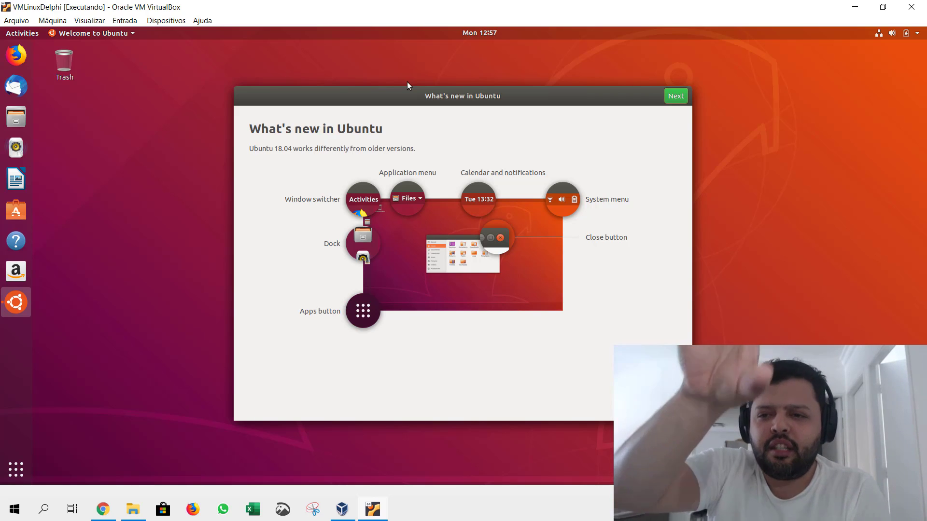
# Step: Complete the Ubuntu welcome assistant, skipping Livepatch setup and keeping the option to send system info to Canonical
pyautogui.click(675, 96)
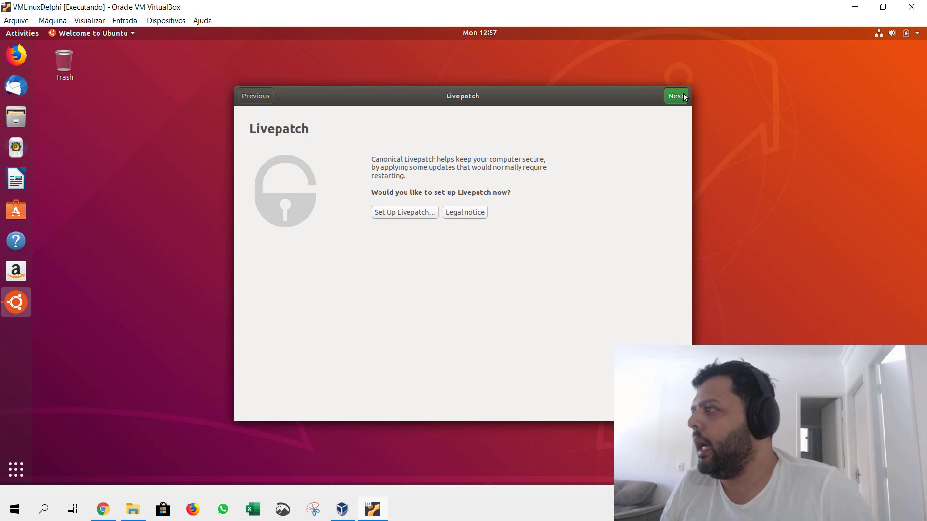
pyautogui.click(676, 96)
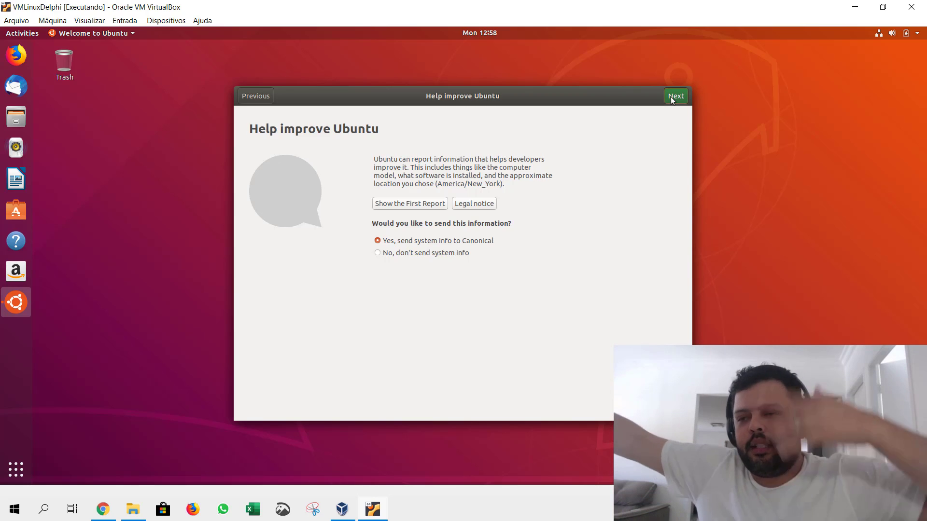
pyautogui.click(670, 96)
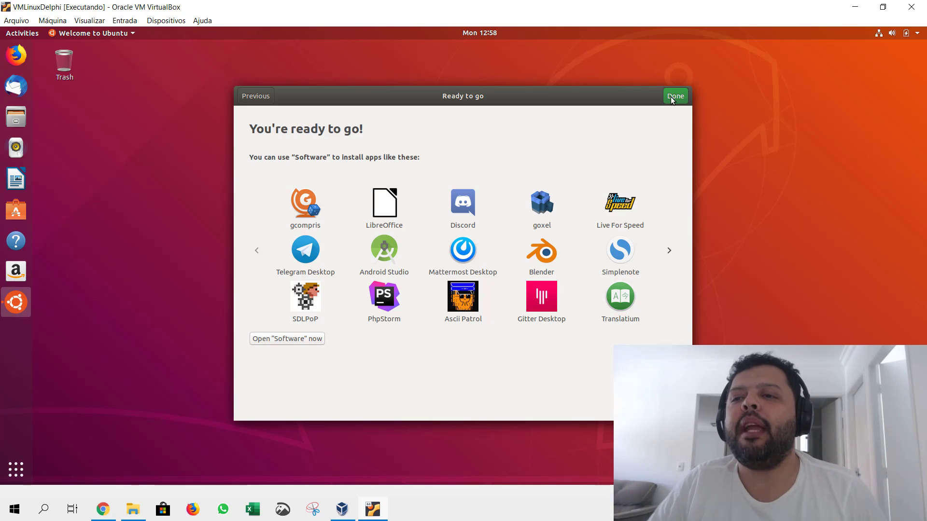
pyautogui.click(671, 97)
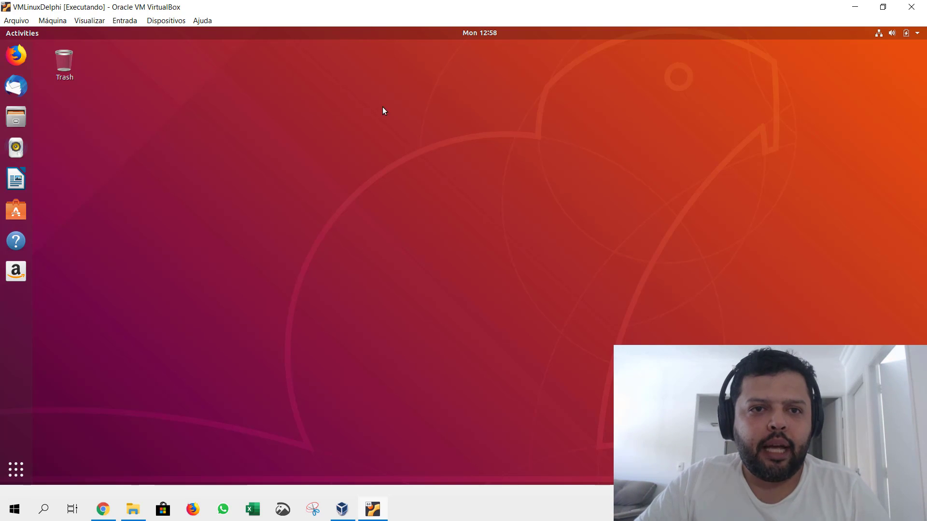
# Step: Insert the Guest Additions CD image into the virtual machine and run the software on VBox_GAs_6.0.12
pyautogui.click(161, 24)
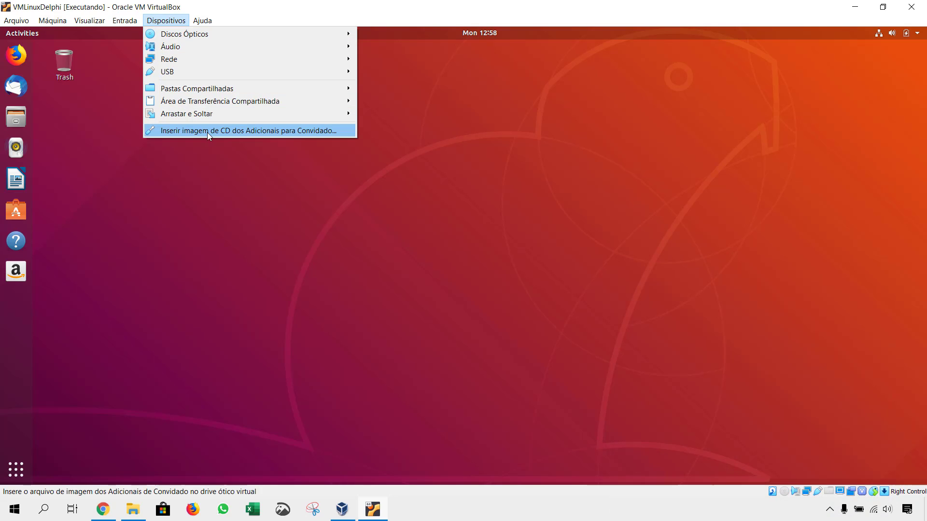
pyautogui.click(246, 131)
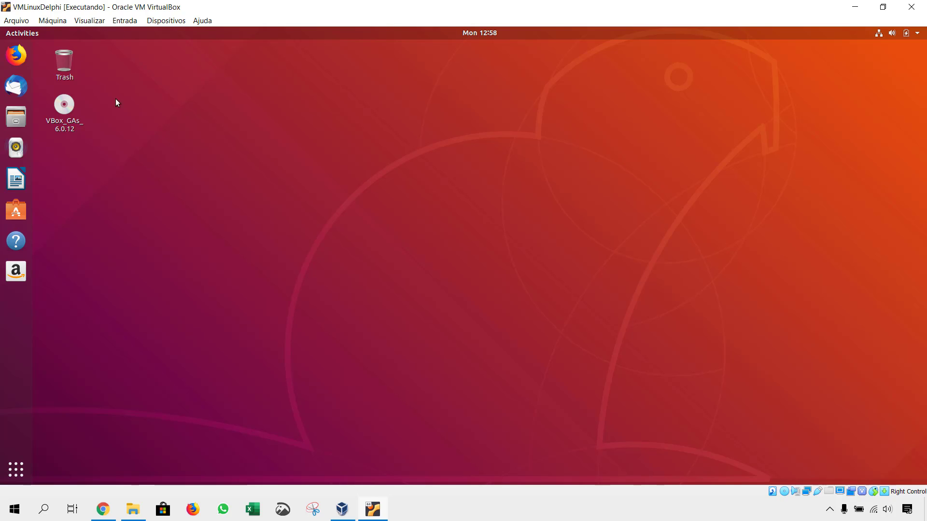
pyautogui.click(57, 103)
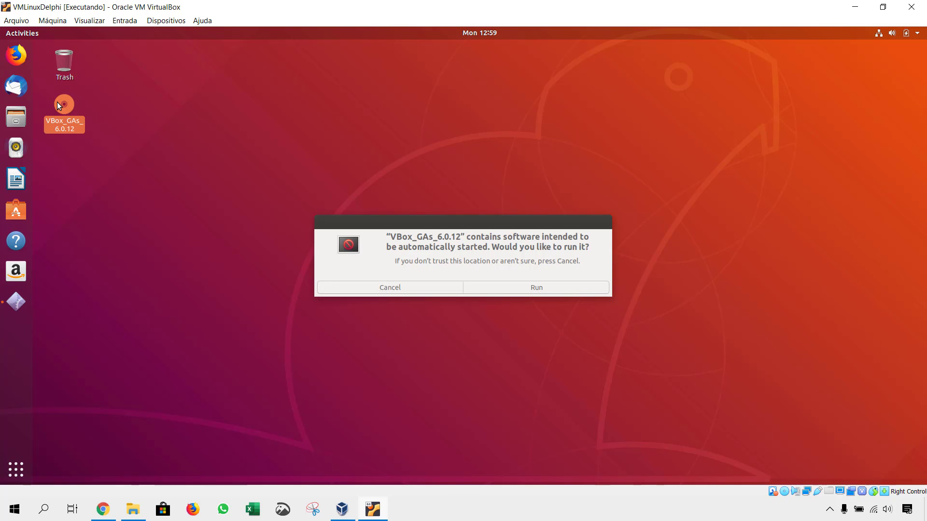
pyautogui.click(515, 291)
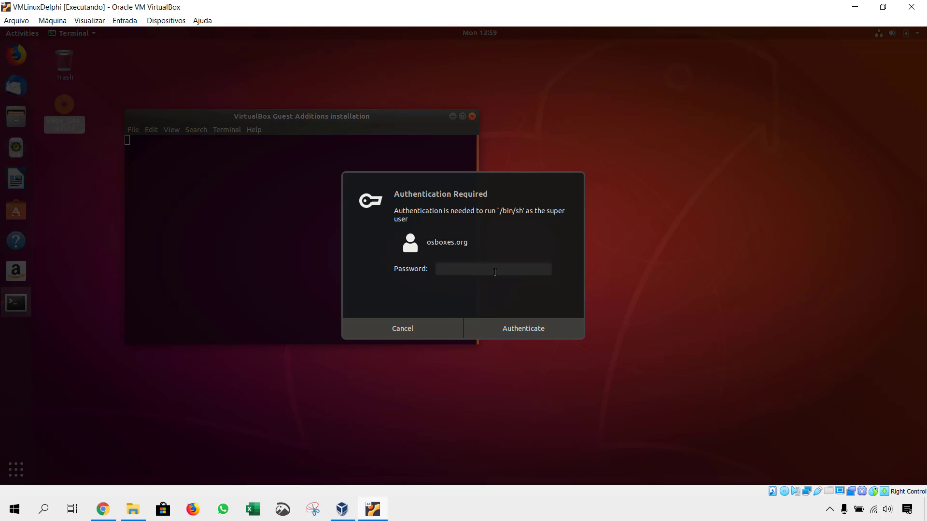
# Step: Authenticate with the account password, answer yes to continue the Guest Additions installation, and close the finished installer
pyautogui.write('●●boxes.org')
pyautogui.press('Return')
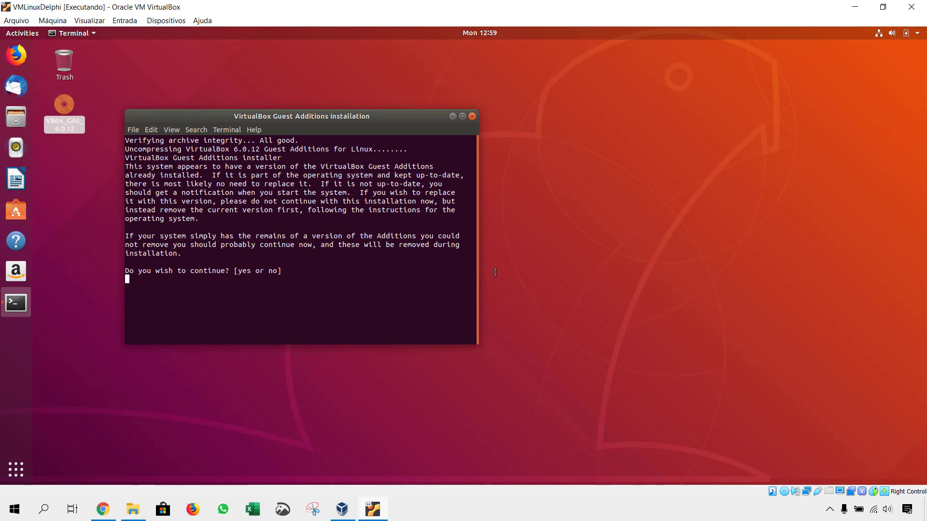
pyautogui.write('yes')
pyautogui.press('Return')
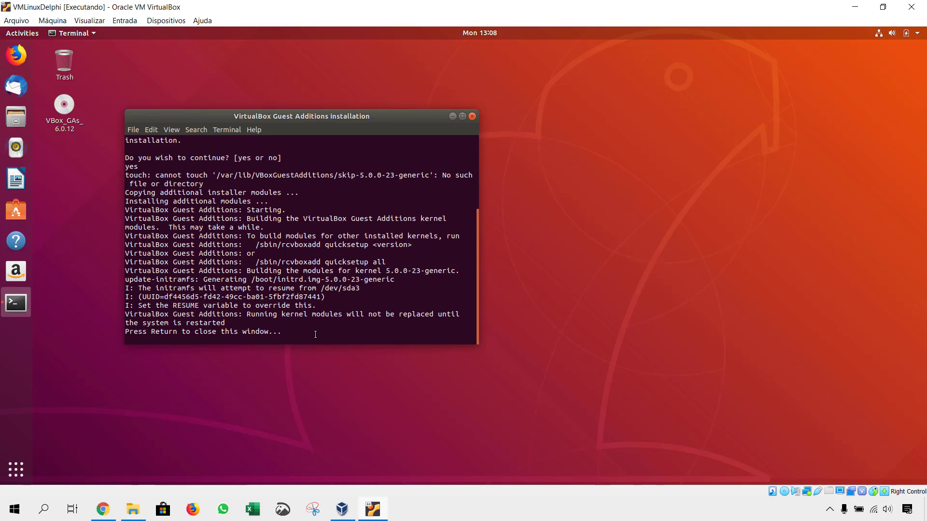
pyautogui.press('Return')
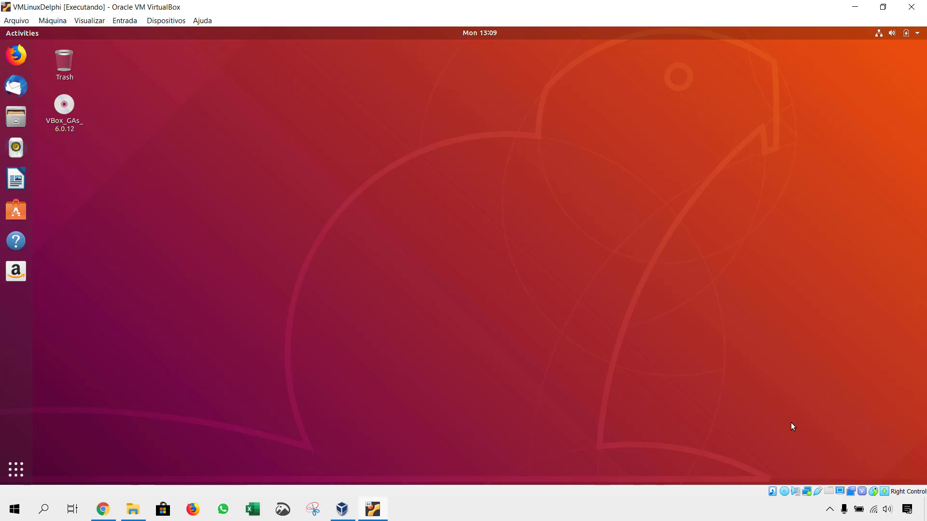
# Step: Set network Adapter 1 to bridged mode (Placa em modo Bridge) on the Qualcomm QCA61x4A 802.11ac Wireless Adapter and apply the settings
pyautogui.moveTo(809, 489)
pyautogui.rightClick(806, 491)
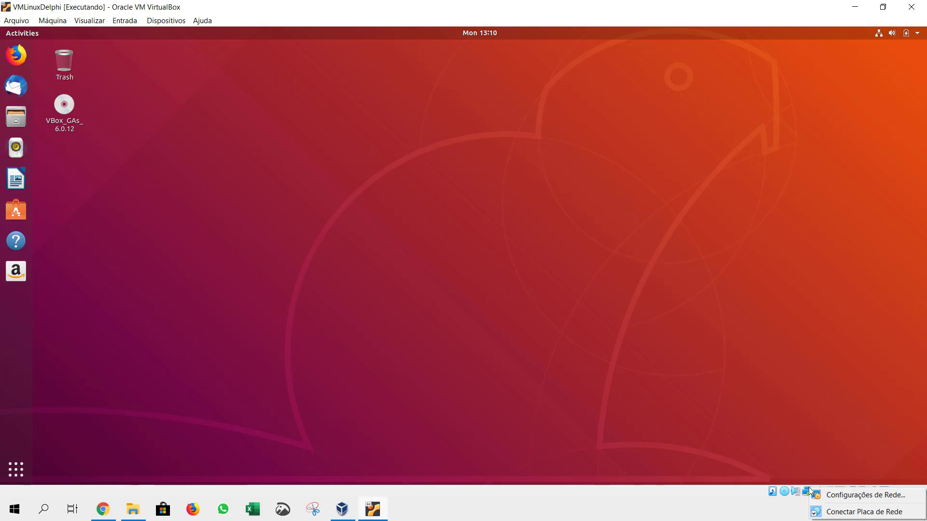
pyautogui.click(857, 495)
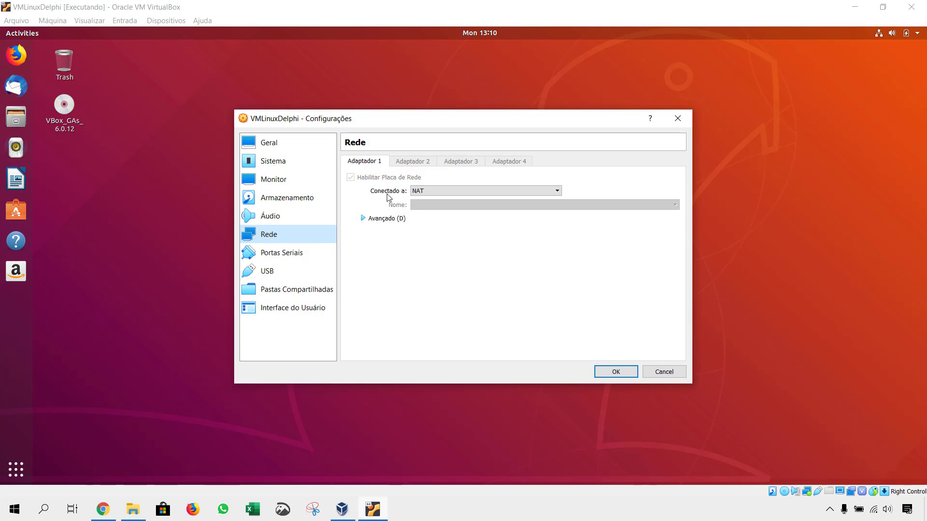
pyautogui.click(433, 192)
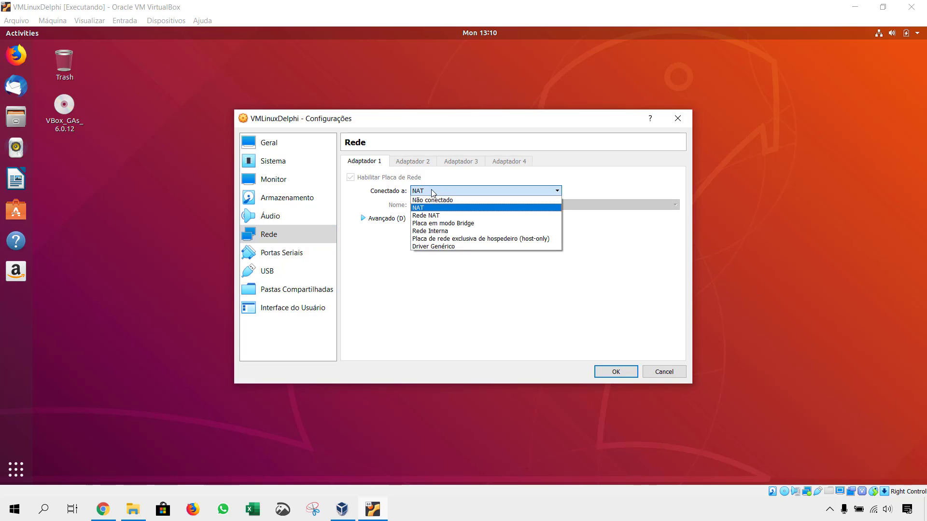
pyautogui.click(446, 224)
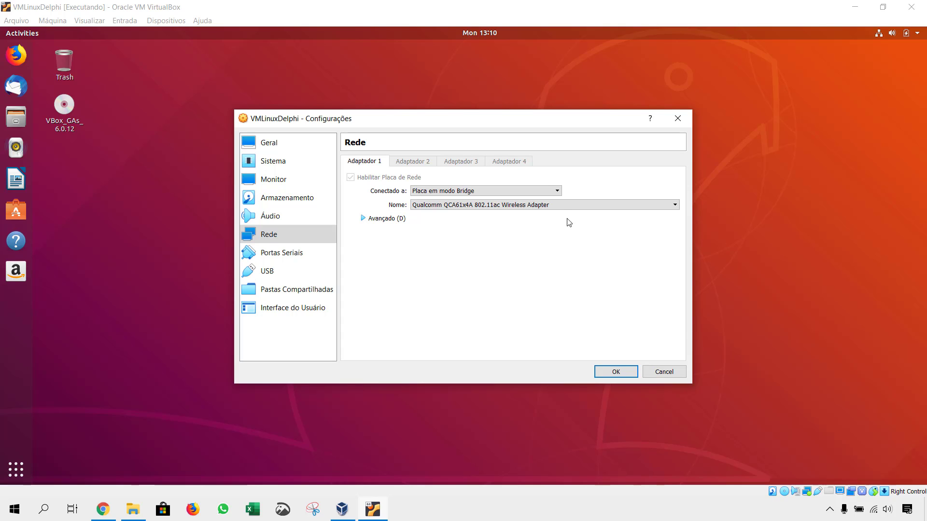
pyautogui.click(553, 204)
pyautogui.click(554, 208)
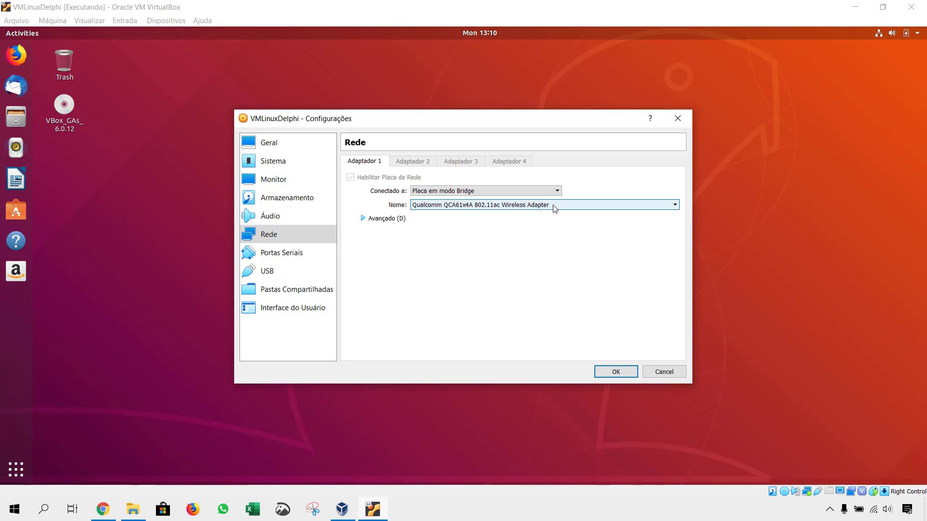
pyautogui.click(553, 205)
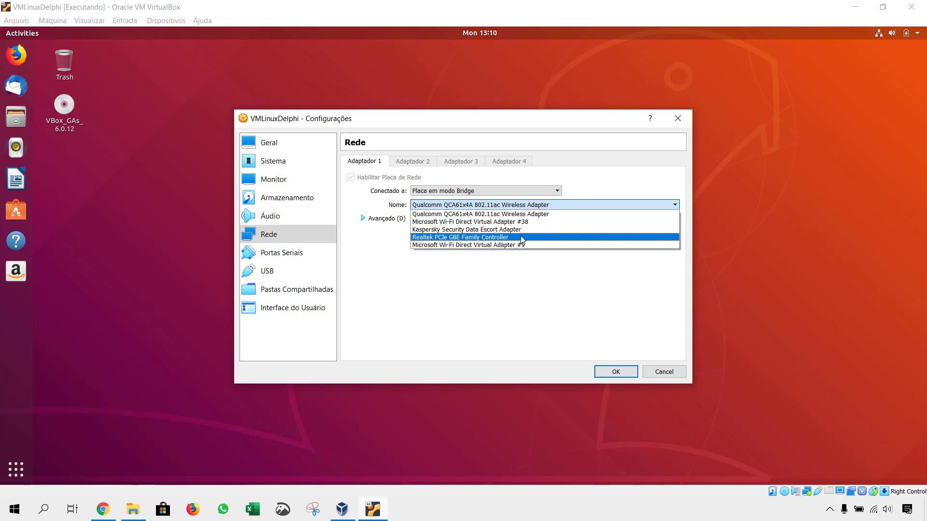
pyautogui.press('Escape')
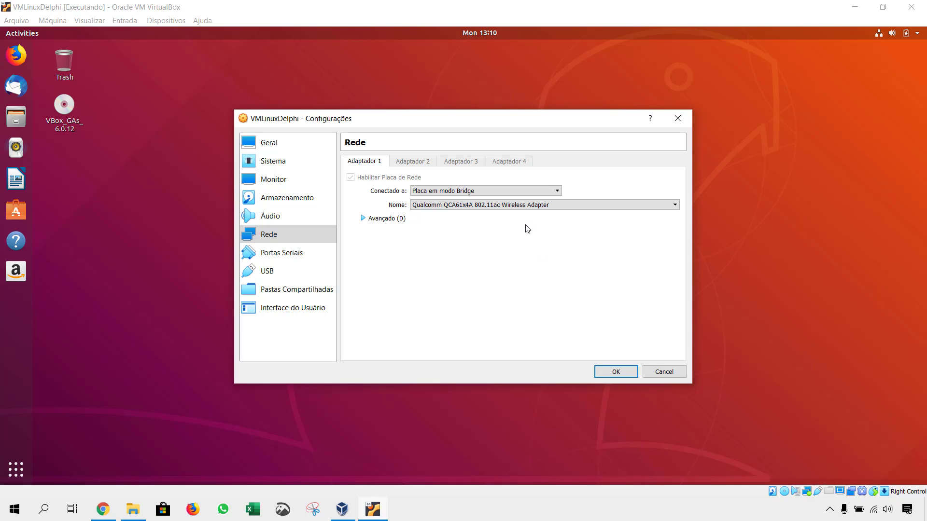
pyautogui.click(617, 373)
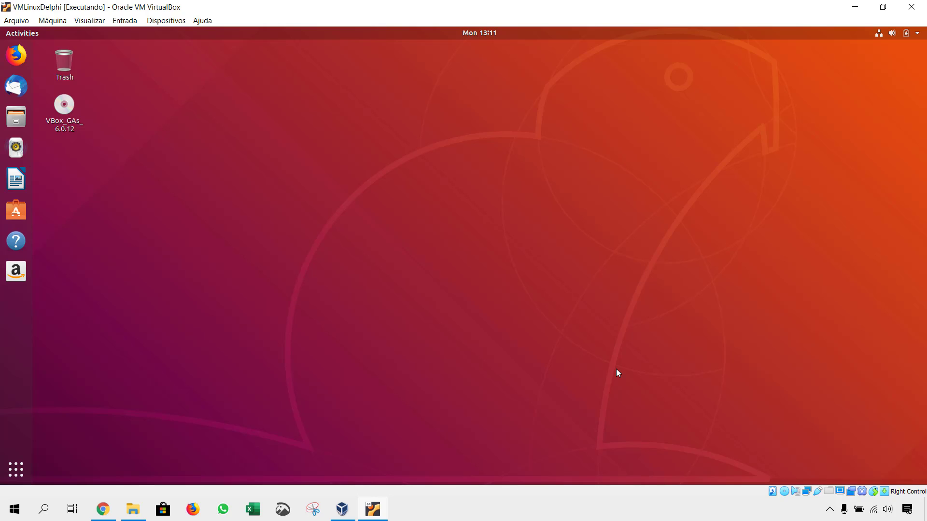
# Step: Bring up Ubuntu's Power Off dialog from the system menu
pyautogui.click(917, 33)
pyautogui.click(890, 152)
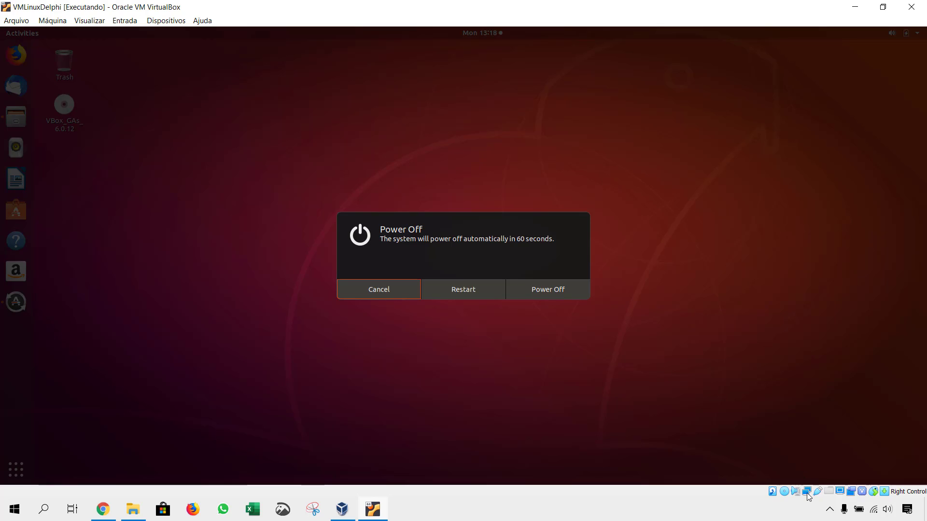
pyautogui.moveTo(806, 493)
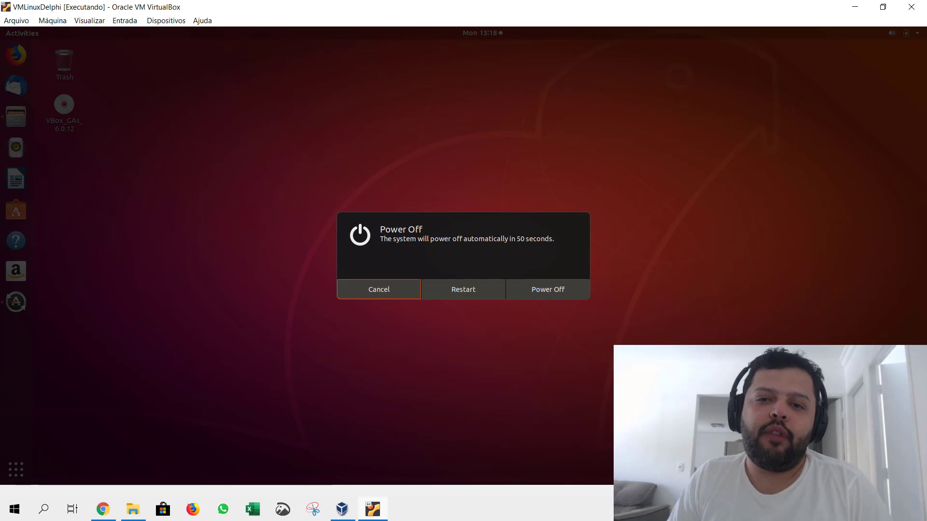
# Step: Minimize the virtual machine, switch to Chrome and review the week's programme on the Semana do cliente page
pyautogui.click(851, 8)
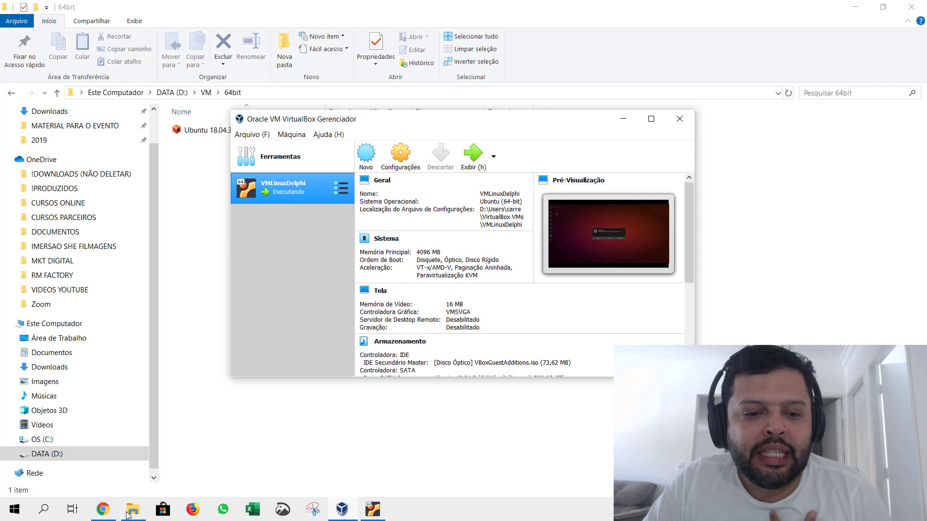
pyautogui.click(103, 509)
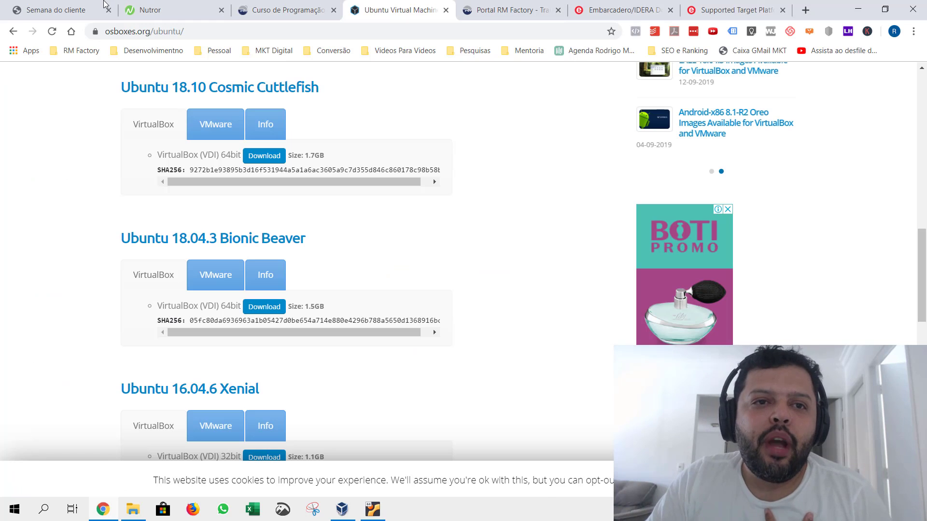
pyautogui.click(63, 9)
pyautogui.scroll(-9, 429, 172)
pyautogui.scroll(-10, 428, 171)
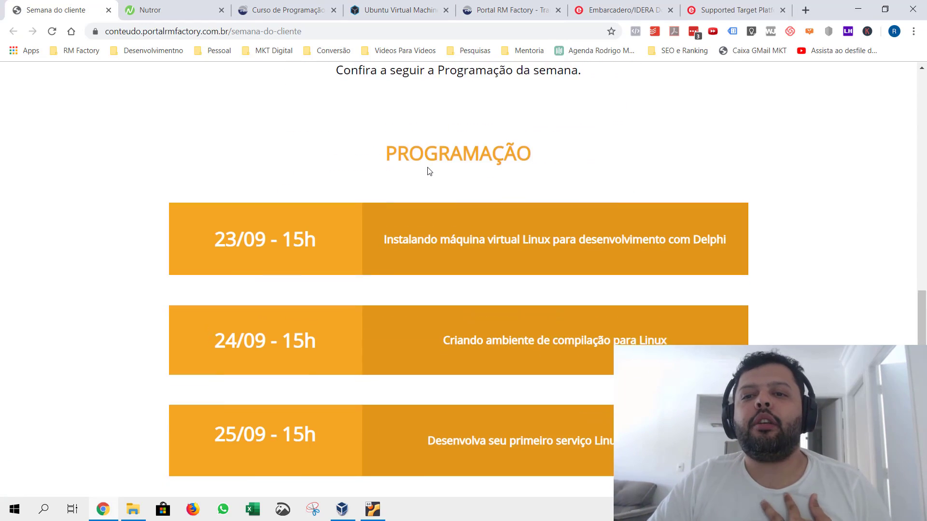
pyautogui.scroll(3, 428, 170)
pyautogui.scroll(-2, 428, 170)
pyautogui.scroll(-2, 427, 167)
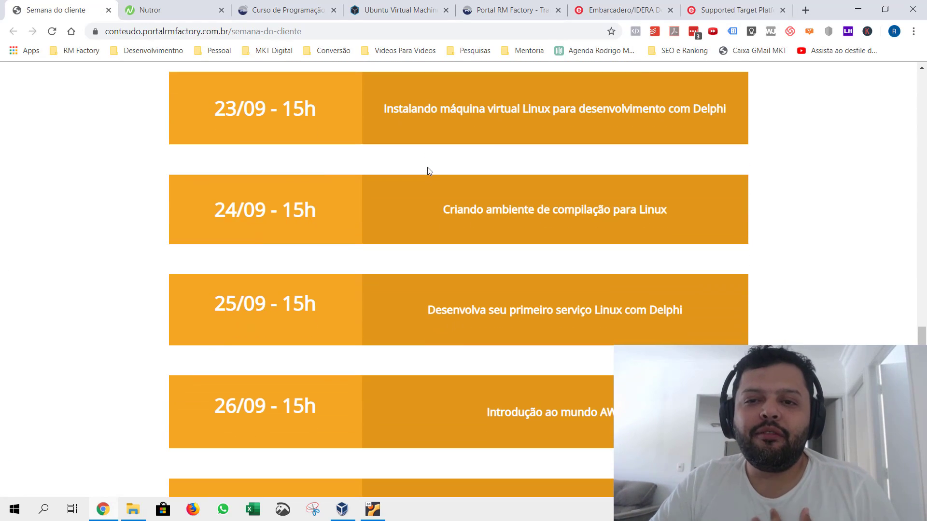
pyautogui.scroll(1, 416, 166)
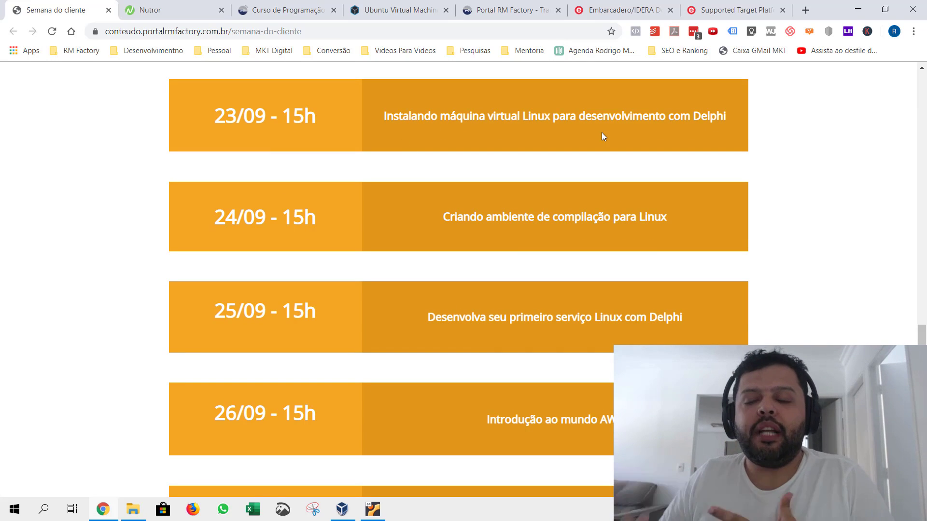
pyautogui.scroll(-1, 644, 233)
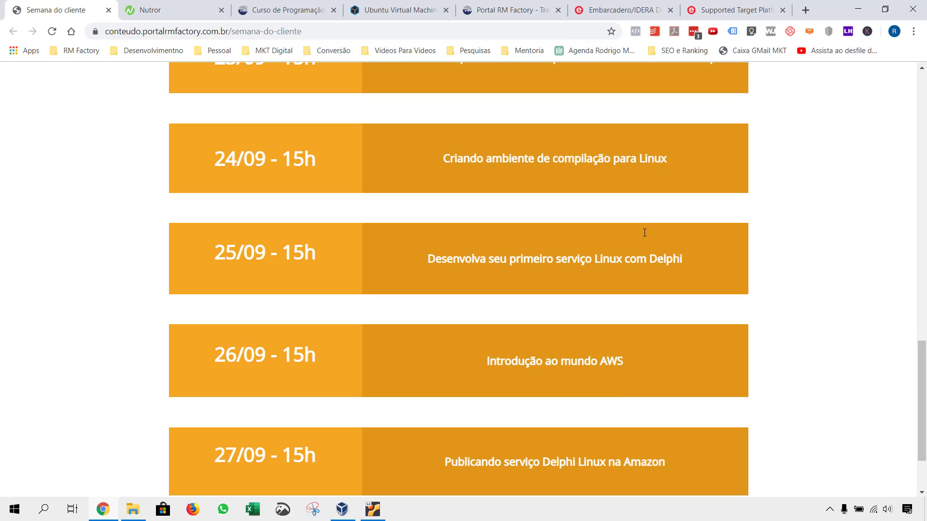
# Step: Read the remaining Semana do cliente schedule and look over the Codeflix course page from start to end
pyautogui.scroll(-1, 645, 233)
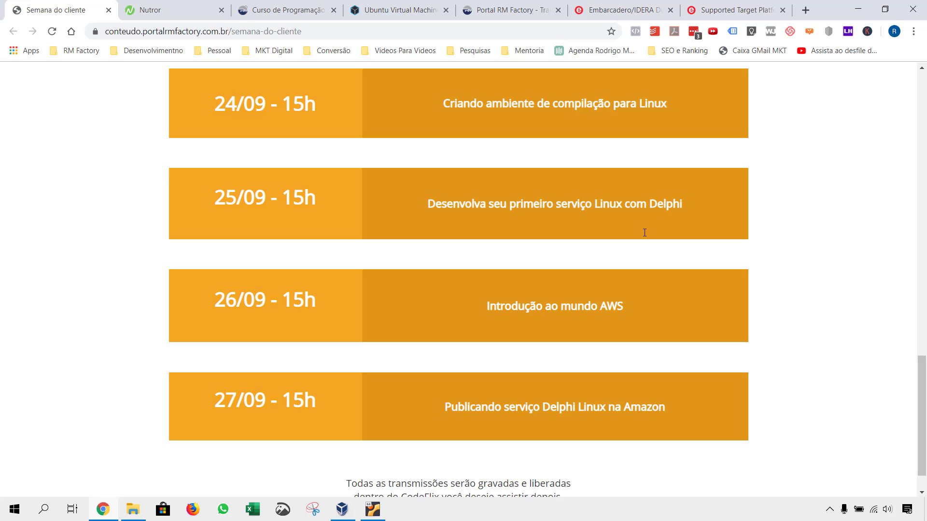
pyautogui.press('Home')
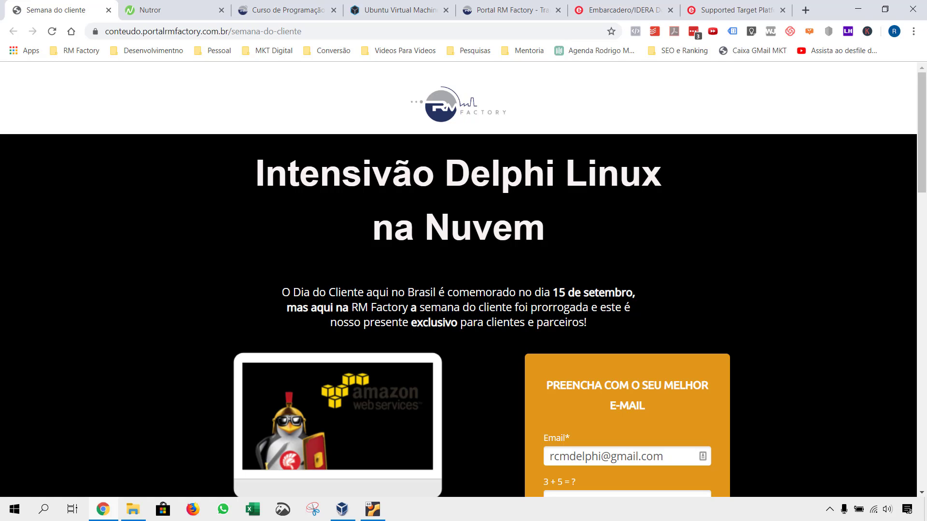
pyautogui.click(252, 13)
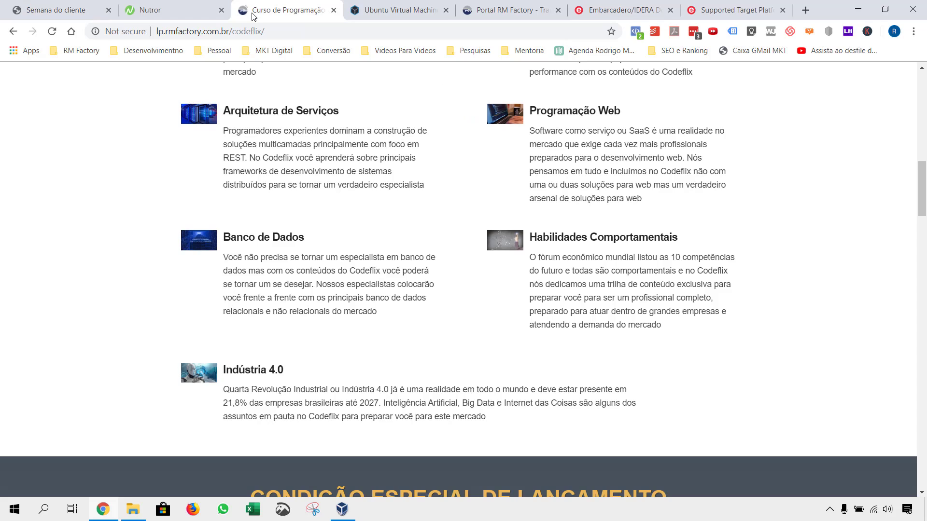
pyautogui.scroll(15, 425, 135)
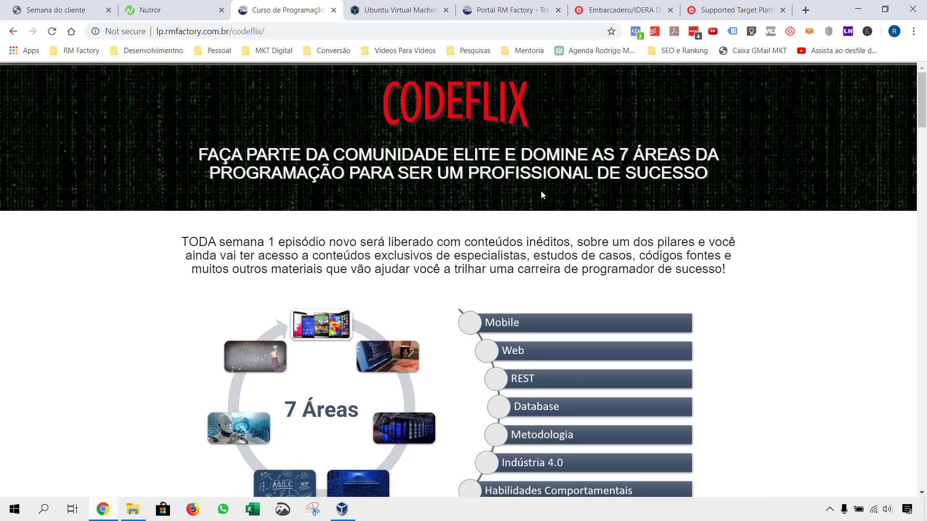
pyautogui.scroll(-20, 631, 226)
pyautogui.scroll(20, 631, 225)
# Step: Browse the Codeflix course catalogue on the Nutror showcase page, from the Programação section through Conheça Também
pyautogui.click(161, 10)
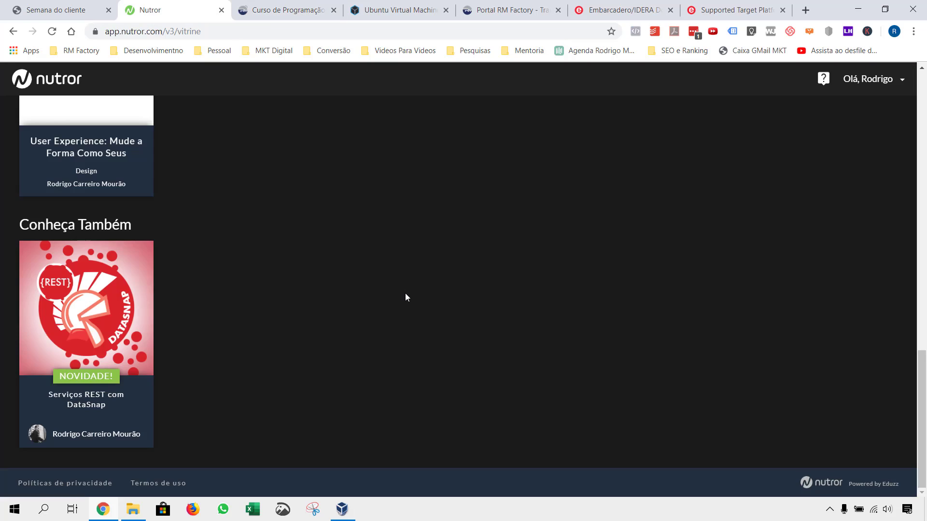
pyautogui.scroll(5, 405, 296)
pyautogui.scroll(13, 404, 294)
pyautogui.scroll(-13, 405, 294)
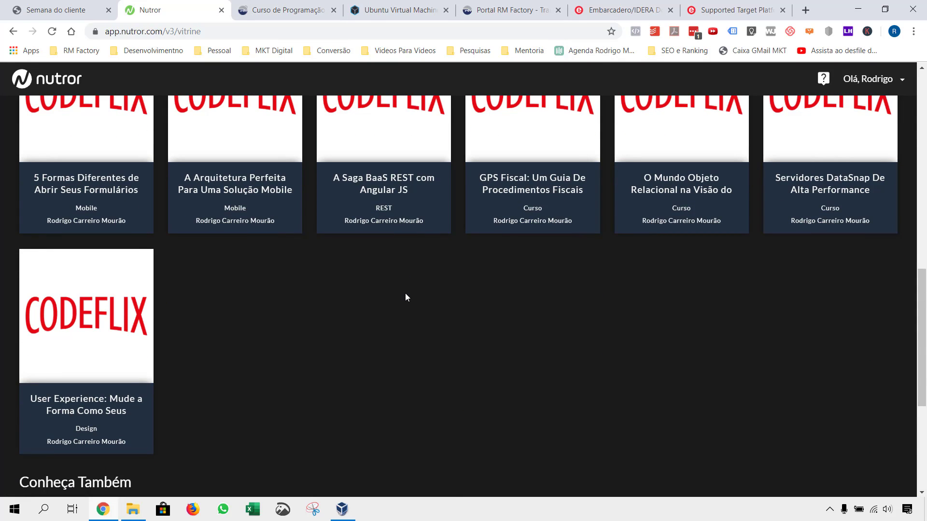
pyautogui.scroll(13, 405, 293)
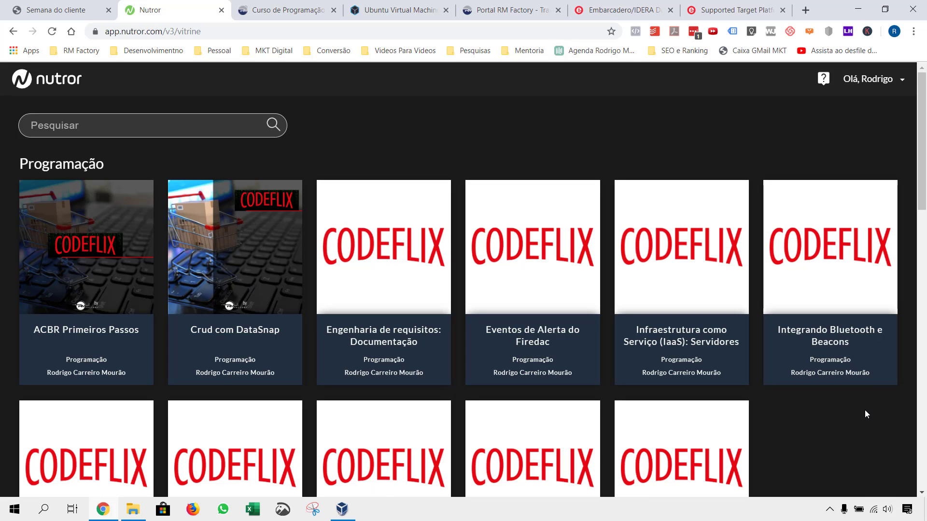
pyautogui.scroll(-4, 865, 415)
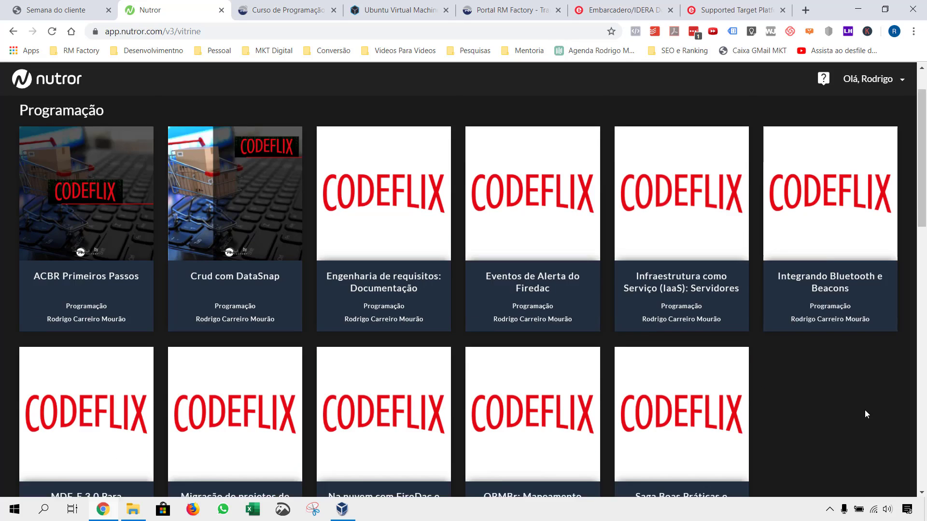
pyautogui.scroll(5, 865, 414)
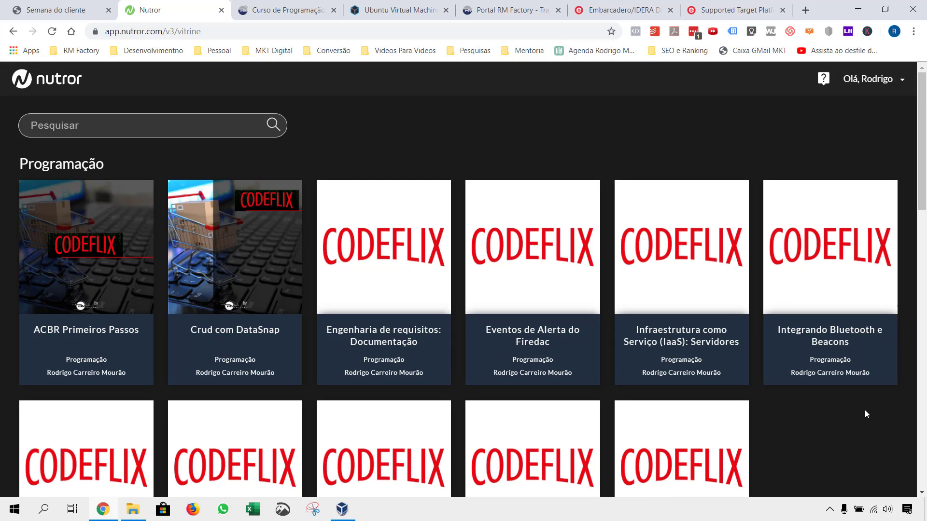
# Step: Revisit the Codeflix course page and return to the Semana do cliente page for Intensivão Delphi Linux na Nuvem
pyautogui.click(298, 6)
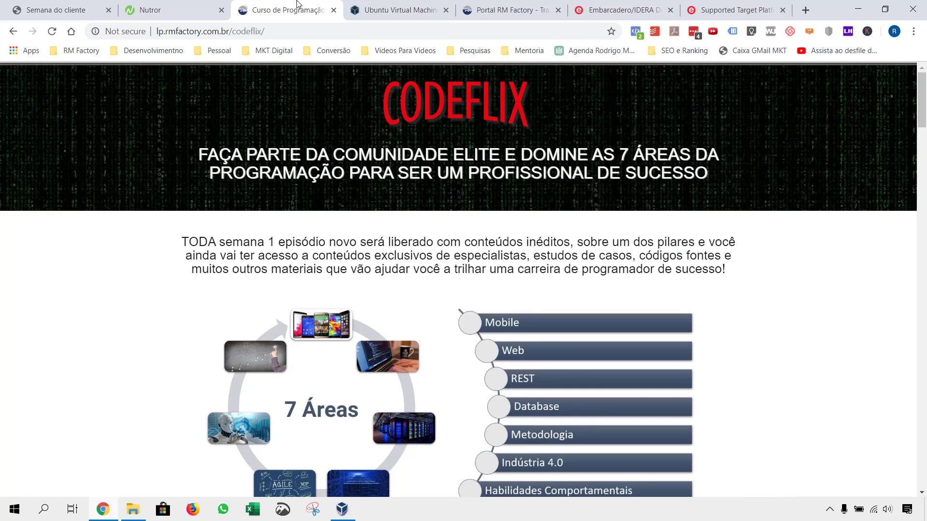
pyautogui.scroll(-2, 440, 128)
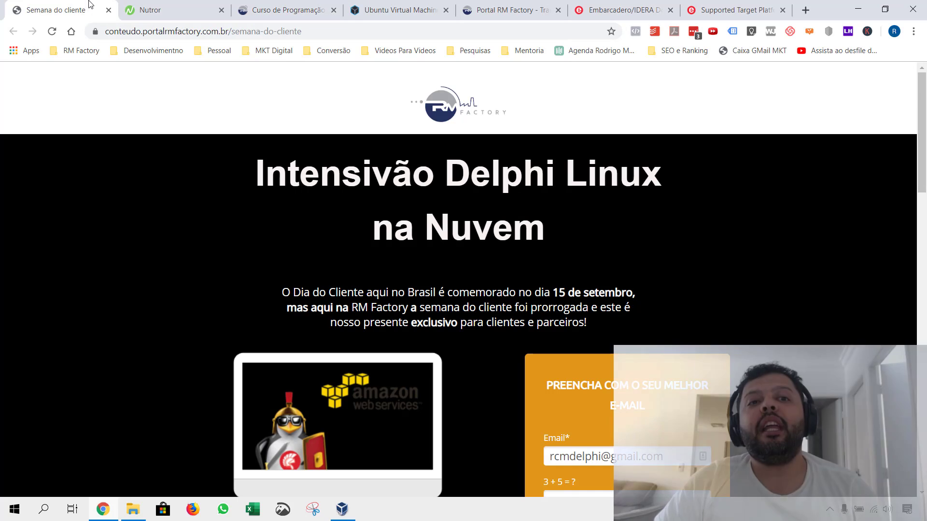
pyautogui.click(89, 6)
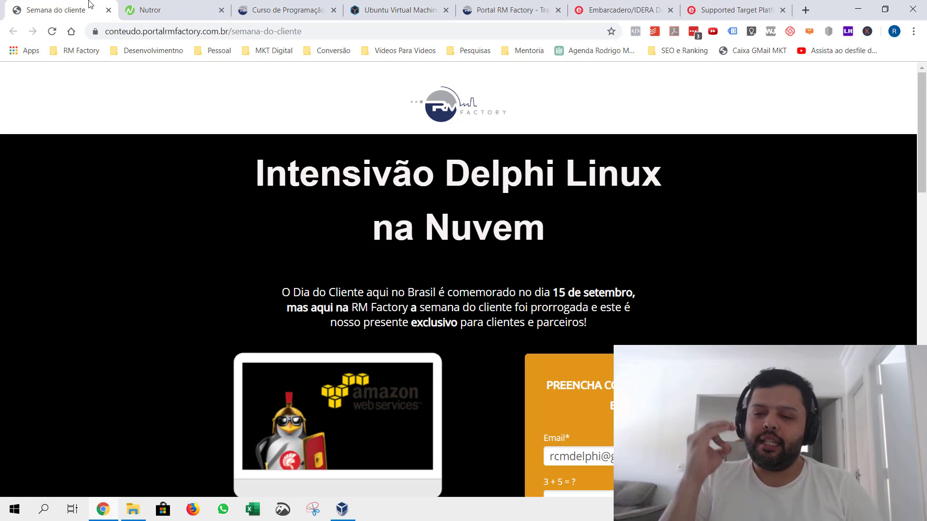